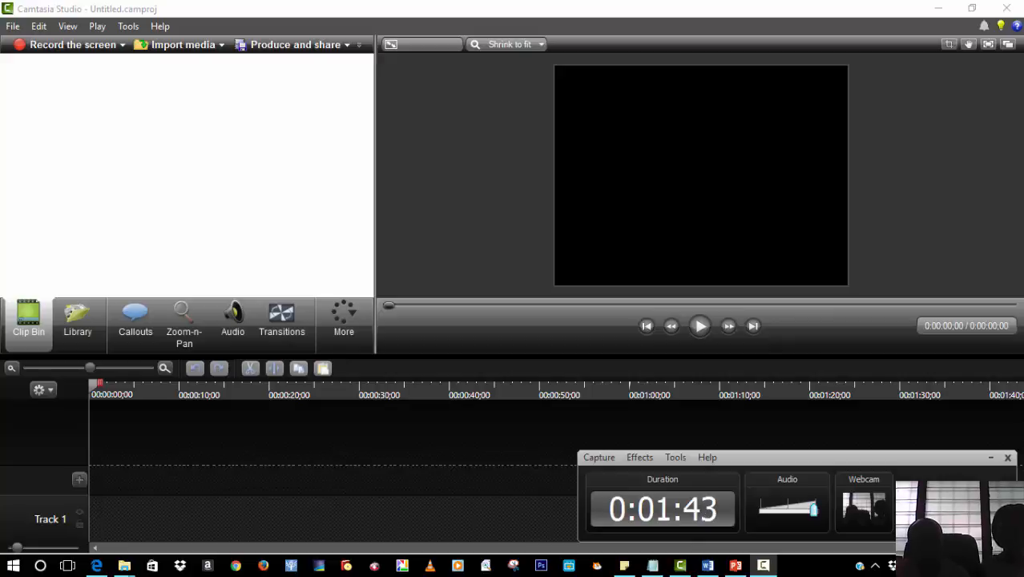
{"action": "key", "text": "alt+Tab"}
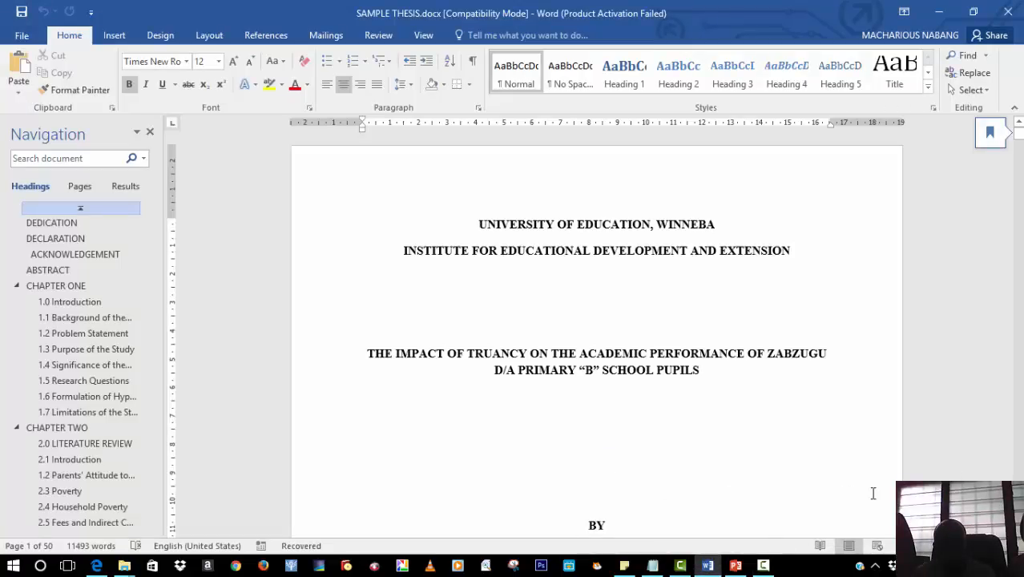
{"action": "left_click", "coordinate": [763, 566]}
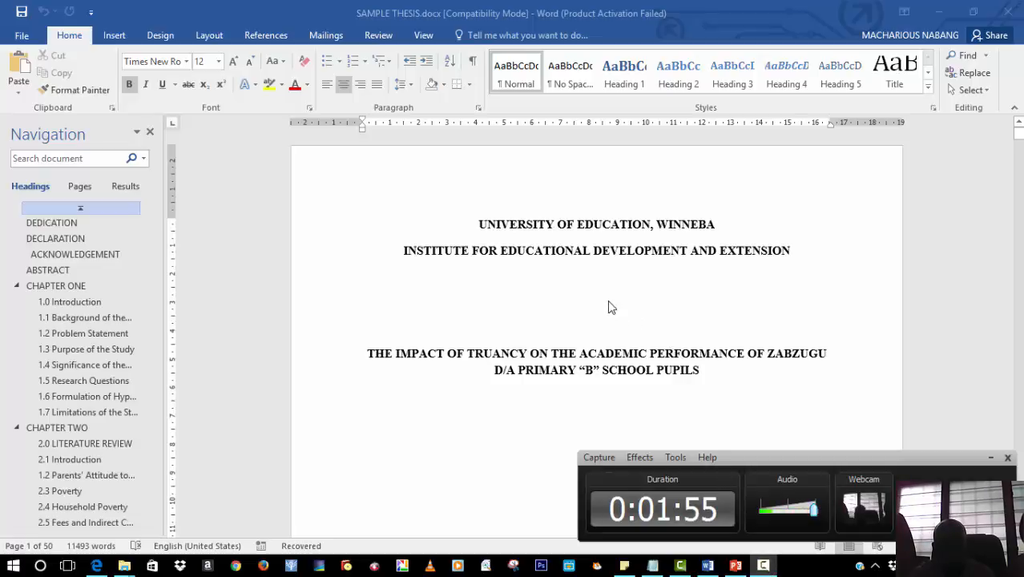
{"action": "left_click", "coordinate": [481, 225]}
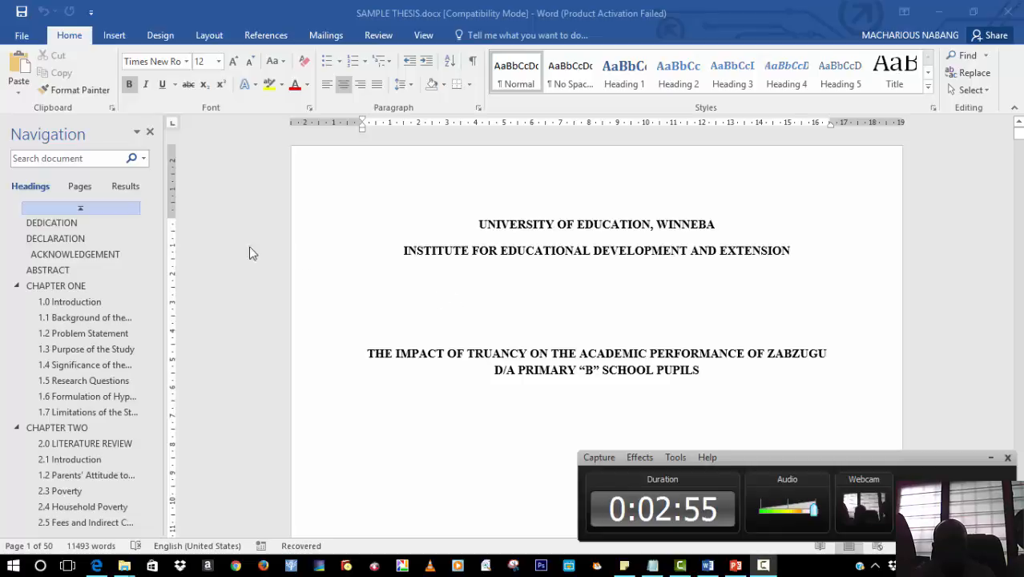
Insert a next-page section break at the start of Chapter One
{"action": "left_click", "coordinate": [73, 288]}
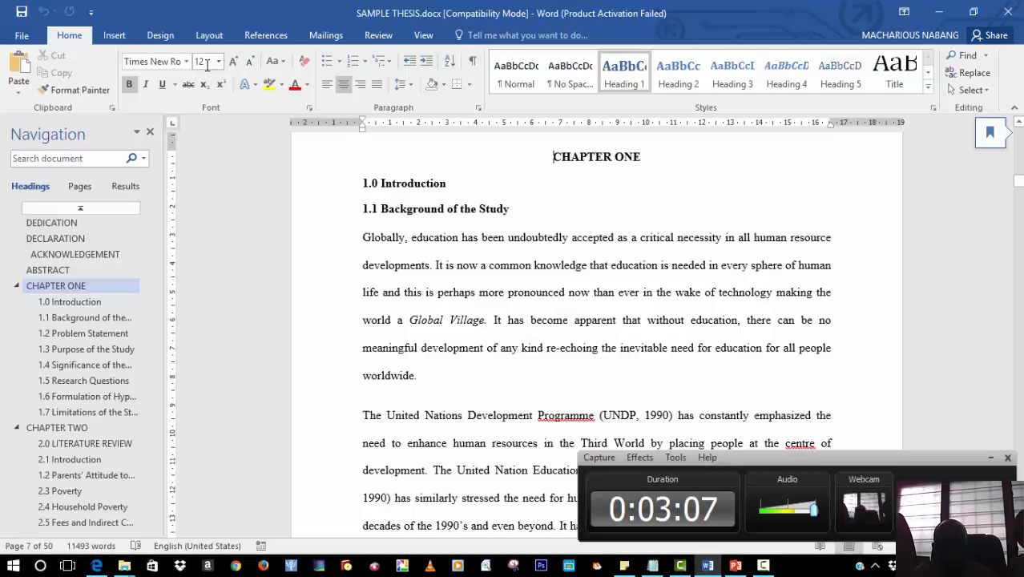
{"action": "left_click", "coordinate": [157, 36]}
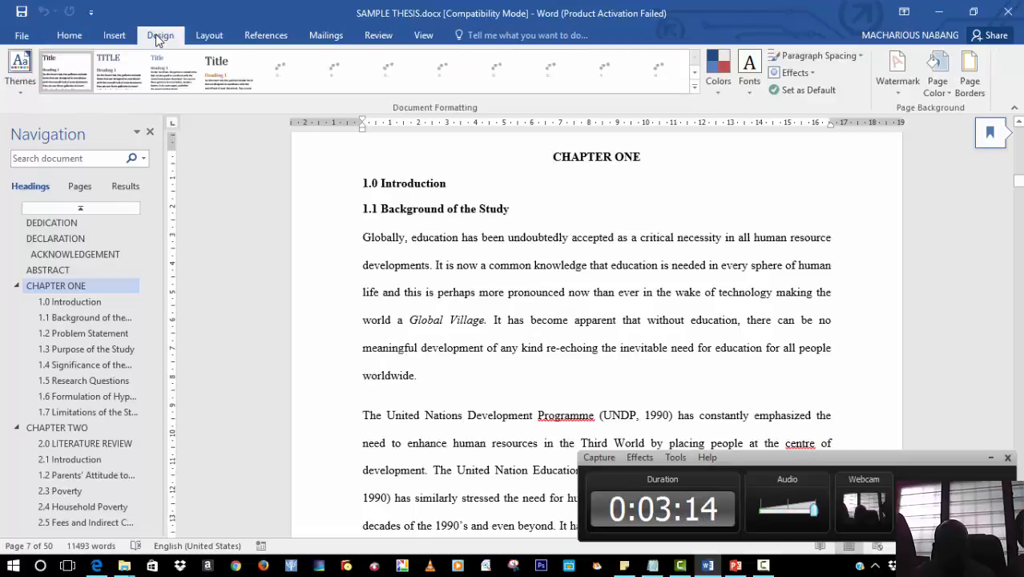
{"action": "left_click", "coordinate": [112, 37]}
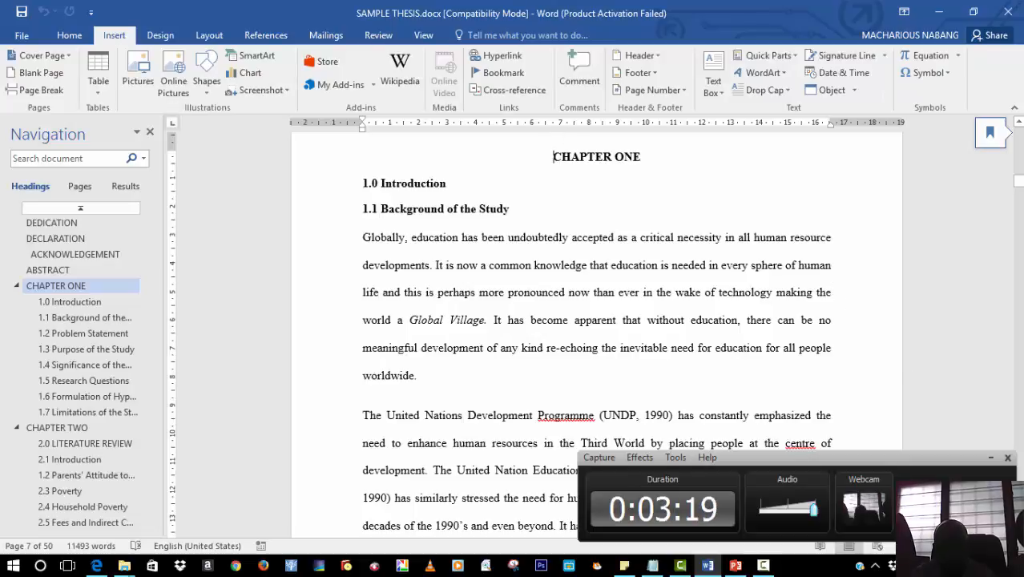
{"action": "left_click", "coordinate": [69, 36]}
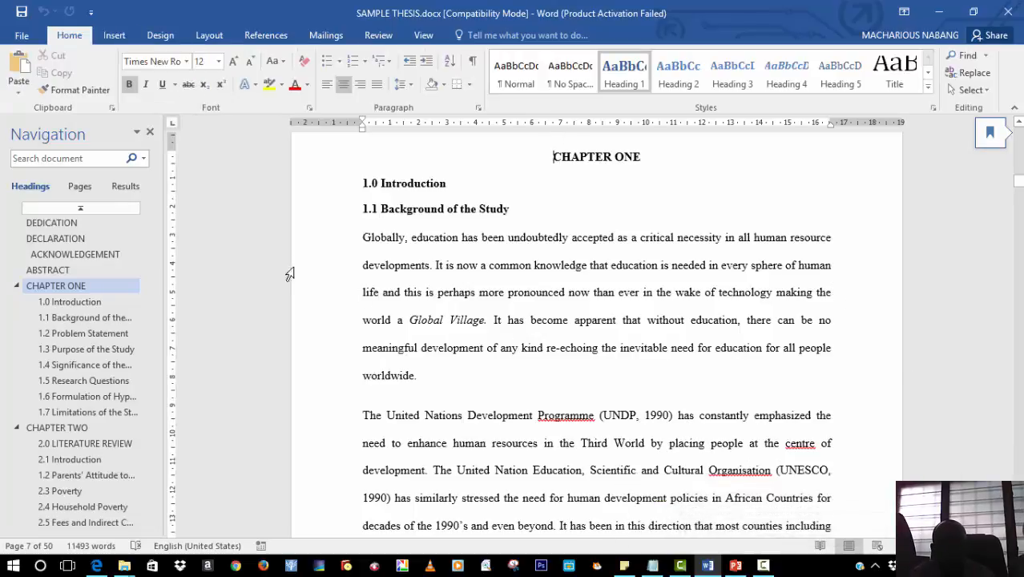
{"action": "left_click", "coordinate": [209, 36]}
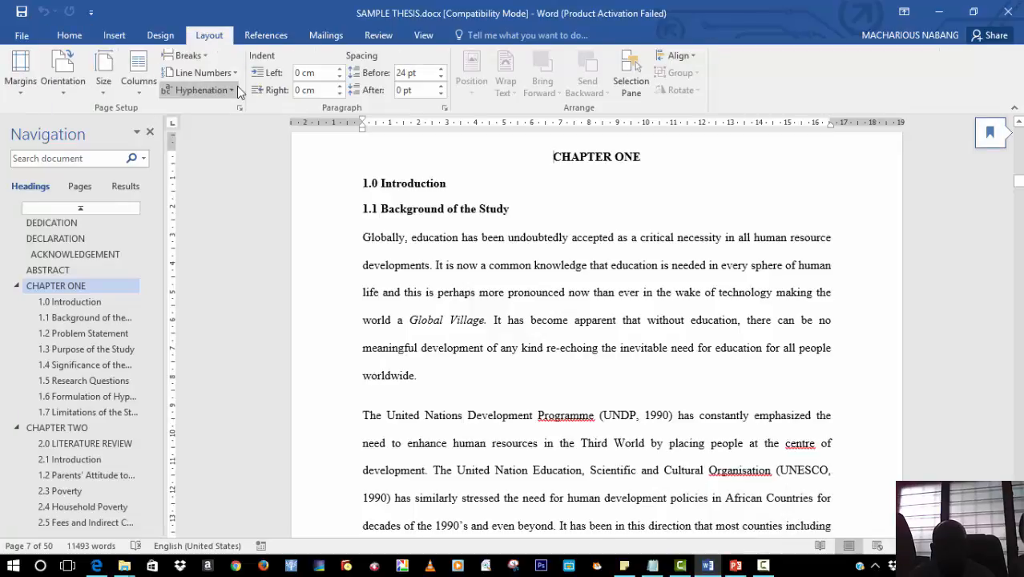
{"action": "left_click", "coordinate": [206, 58]}
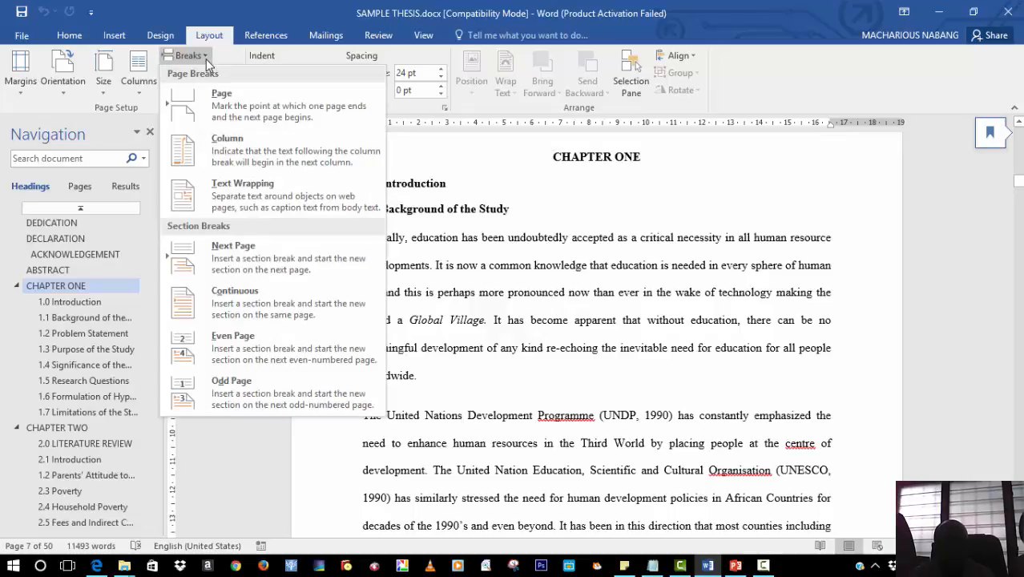
{"action": "left_click", "coordinate": [261, 255]}
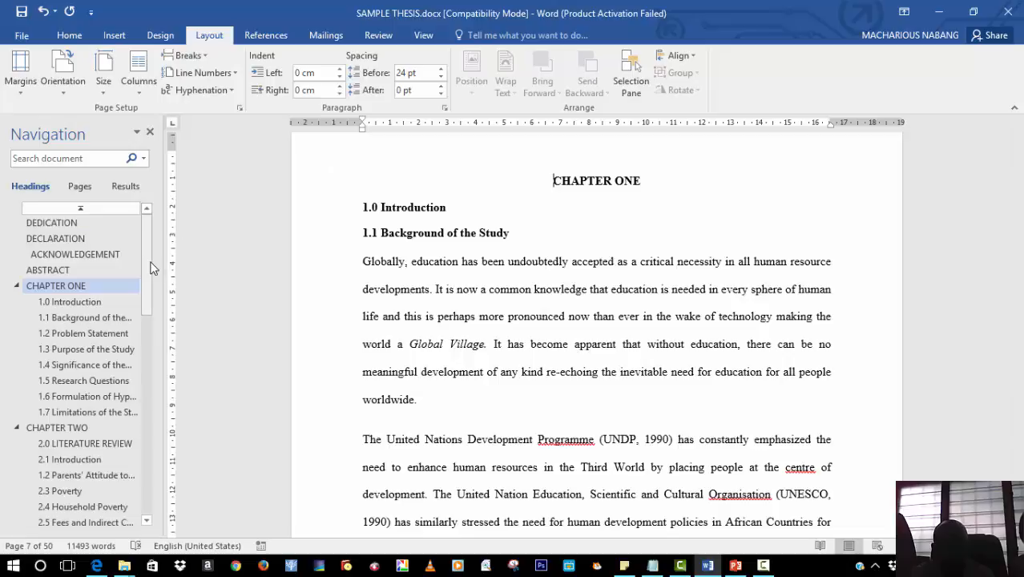
Insert a next-page section break at the start of the Reference section
{"action": "left_click_drag", "start_coordinate": [151, 266], "coordinate": [163, 487]}
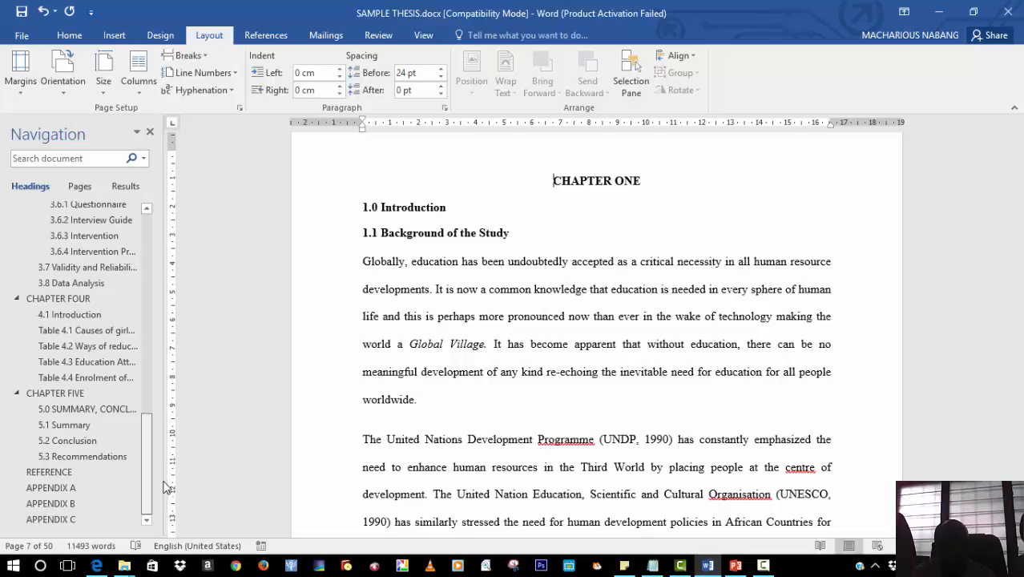
{"action": "left_click", "coordinate": [83, 474]}
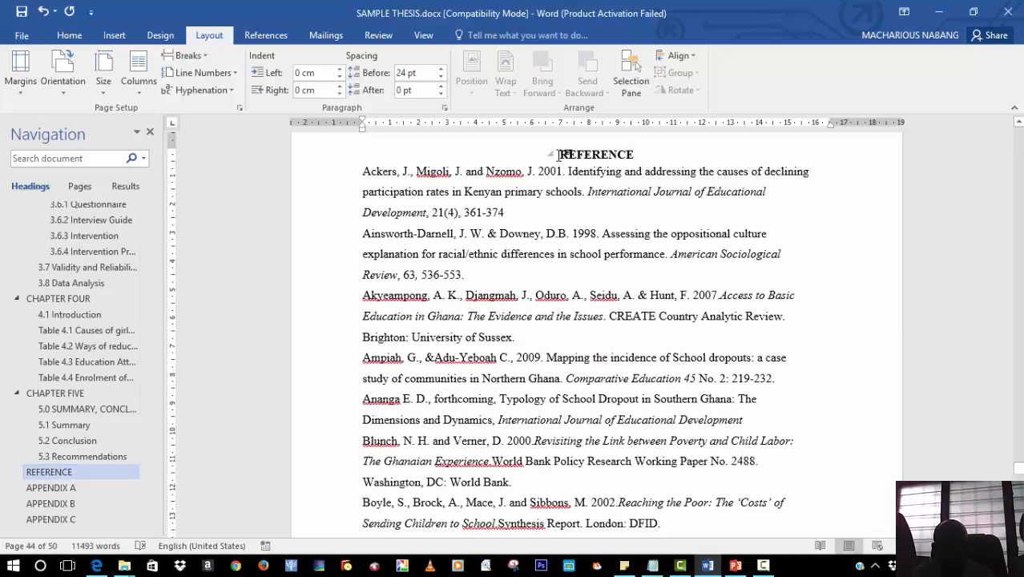
{"action": "left_click", "coordinate": [188, 56]}
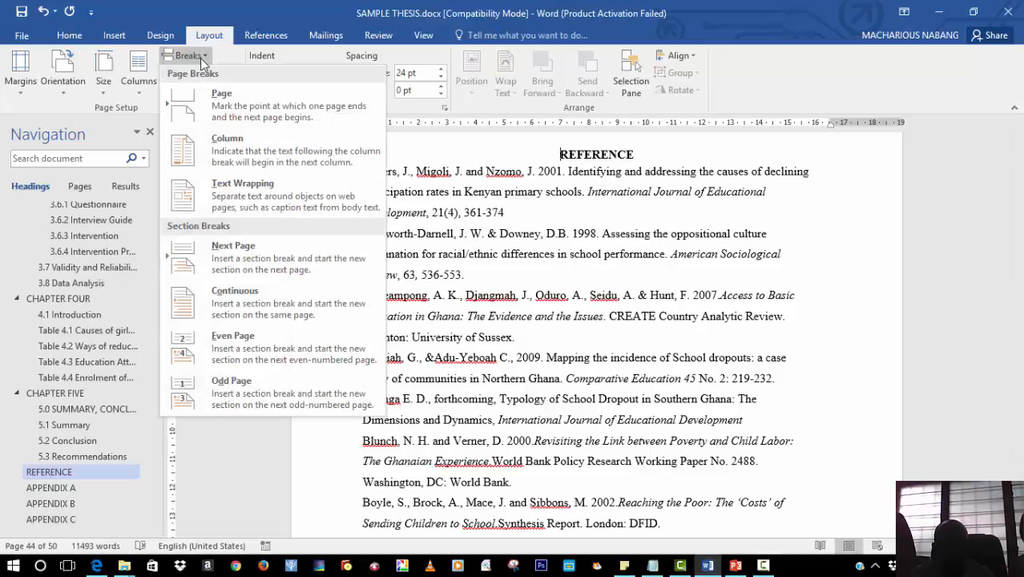
{"action": "left_click", "coordinate": [259, 271]}
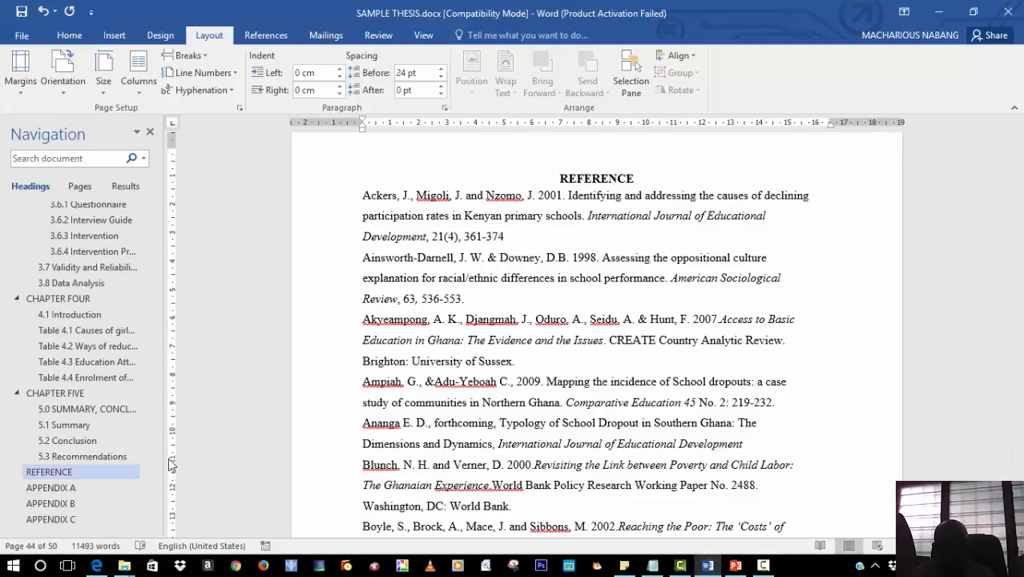
Open the footer of the title page and insert a centred Plain Number 2 page number at the bottom
{"action": "scroll", "coordinate": [150, 400], "scroll_direction": "up", "scroll_amount": 1}
{"action": "left_click_drag", "start_coordinate": [150, 400], "coordinate": [174, 232]}
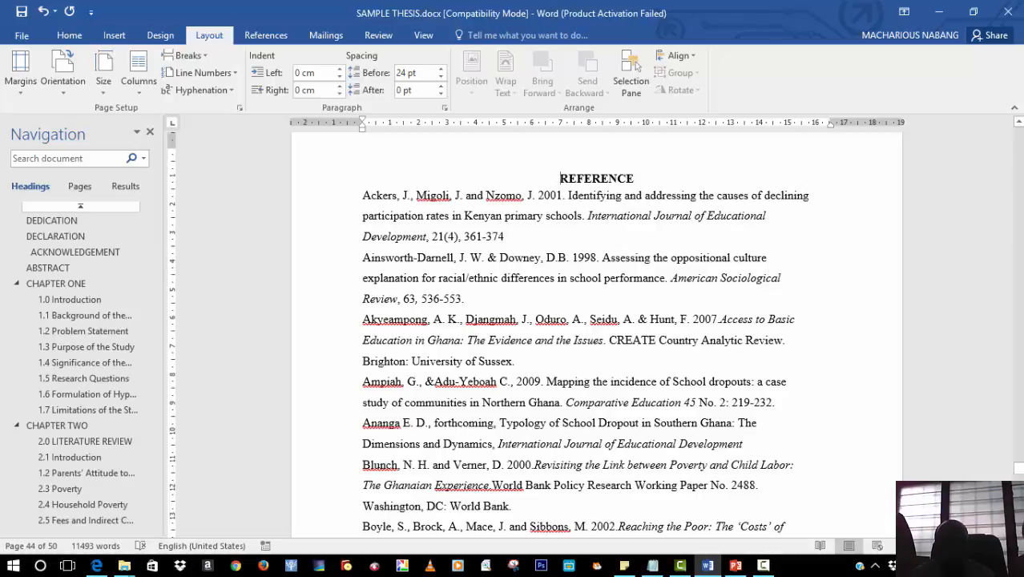
{"action": "left_click_drag", "start_coordinate": [1019, 473], "coordinate": [1019, 115]}
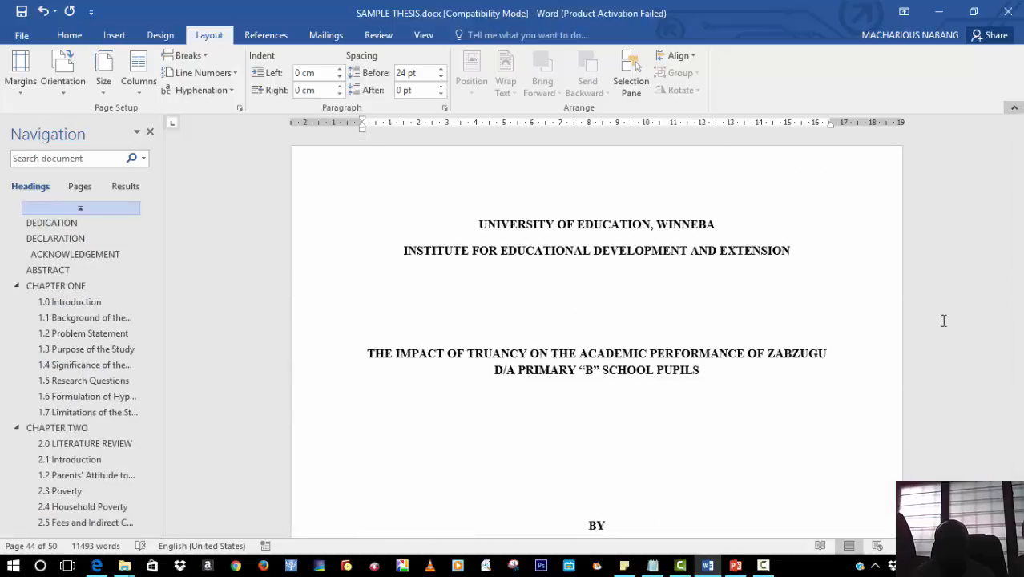
{"action": "left_click", "coordinate": [762, 567]}
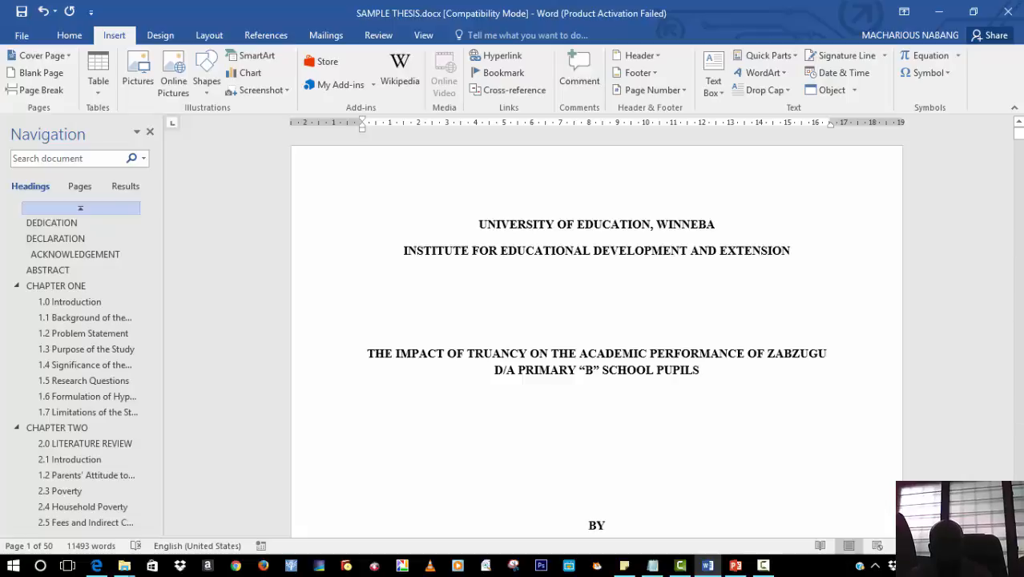
{"action": "scroll", "coordinate": [596, 337], "scroll_direction": "down", "scroll_amount": 2}
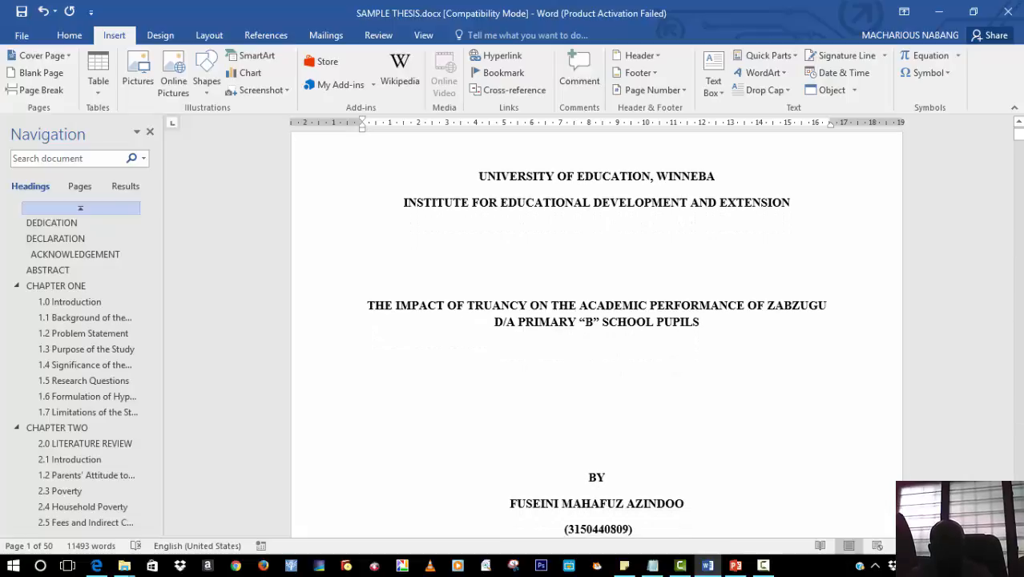
{"action": "scroll", "coordinate": [596, 337], "scroll_direction": "down", "scroll_amount": 6}
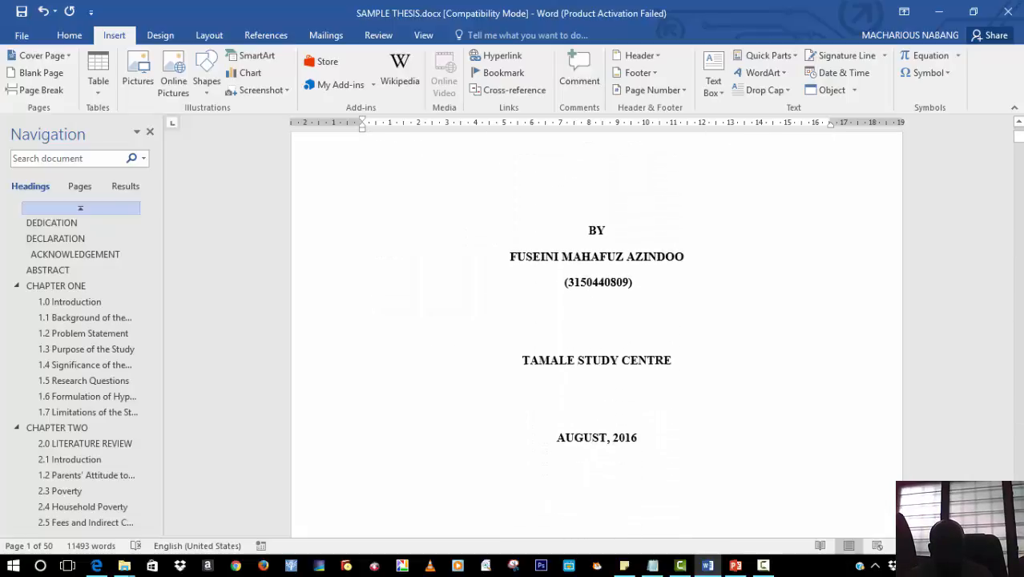
{"action": "scroll", "coordinate": [597, 336], "scroll_direction": "down", "scroll_amount": 7}
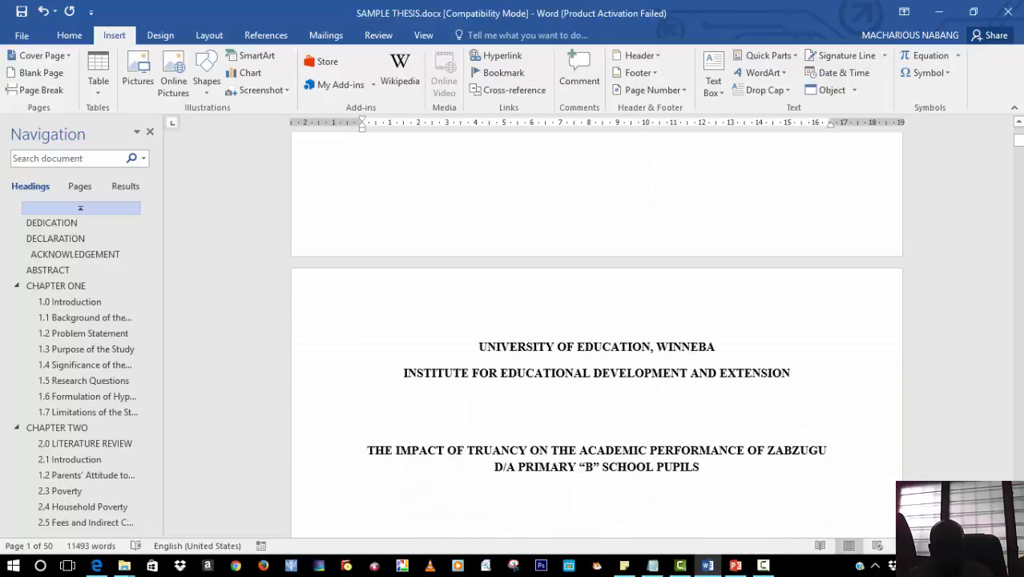
{"action": "scroll", "coordinate": [596, 336], "scroll_direction": "down", "scroll_amount": 7}
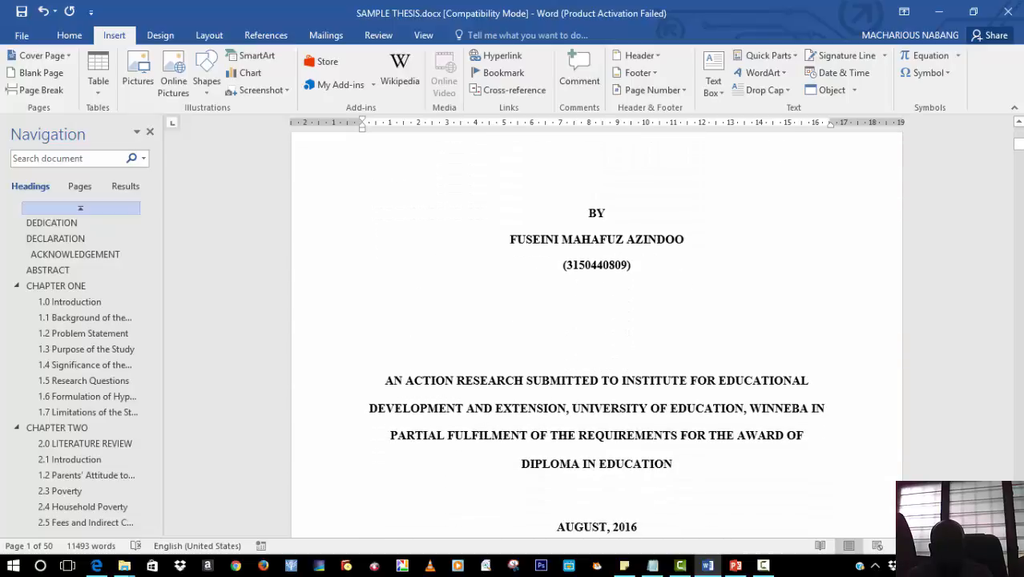
{"action": "scroll", "coordinate": [798, 363], "scroll_direction": "down", "scroll_amount": 4}
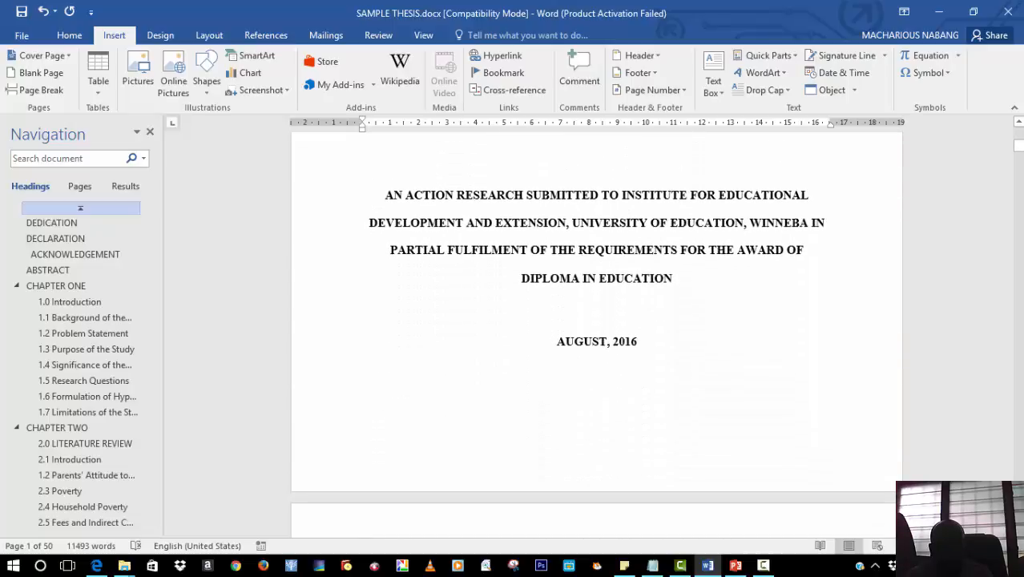
{"action": "double_click", "coordinate": [797, 363]}
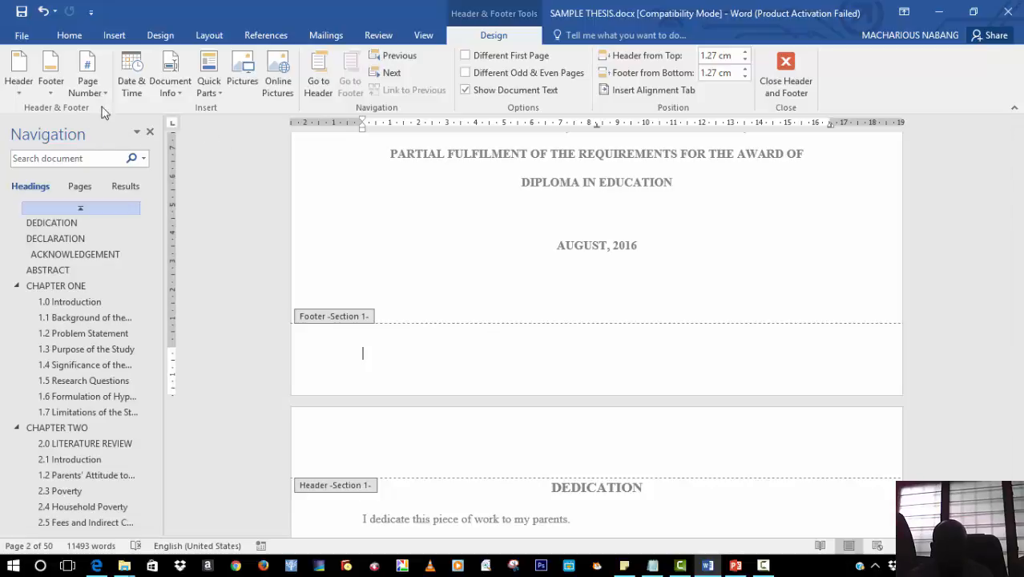
{"action": "left_click", "coordinate": [105, 93]}
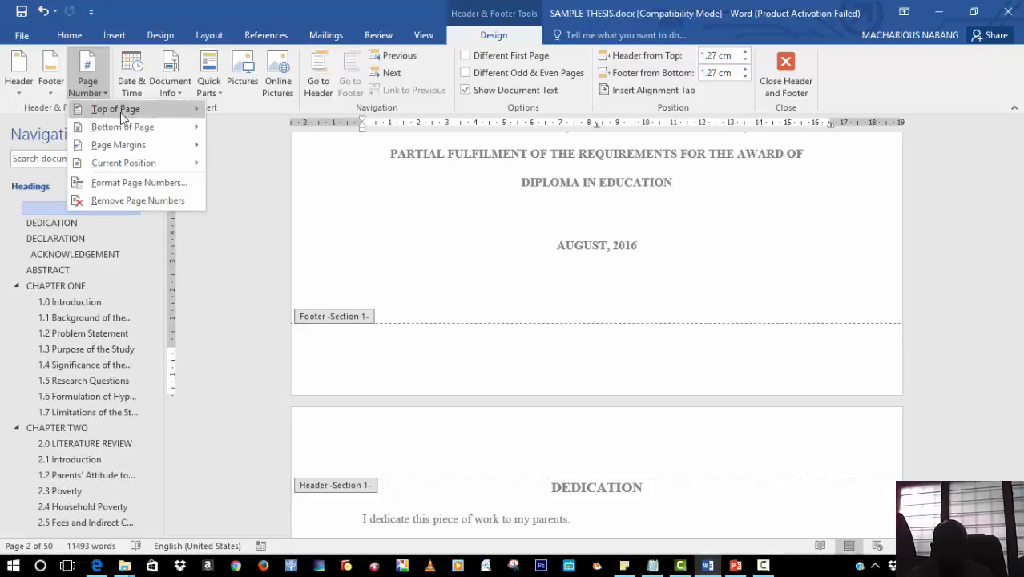
{"action": "left_click", "coordinate": [130, 126]}
{"action": "left_click", "coordinate": [133, 126]}
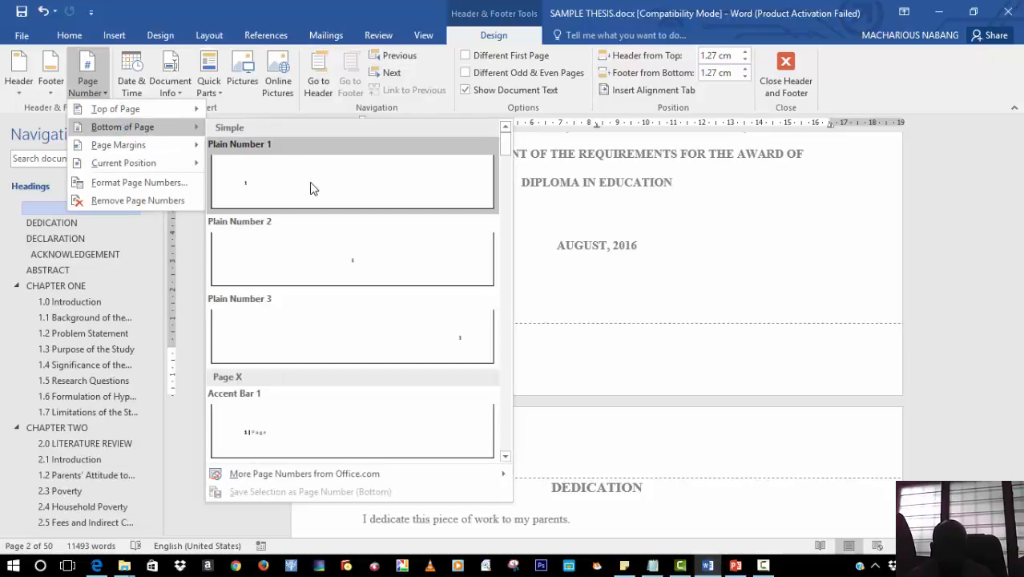
{"action": "left_click", "coordinate": [372, 265]}
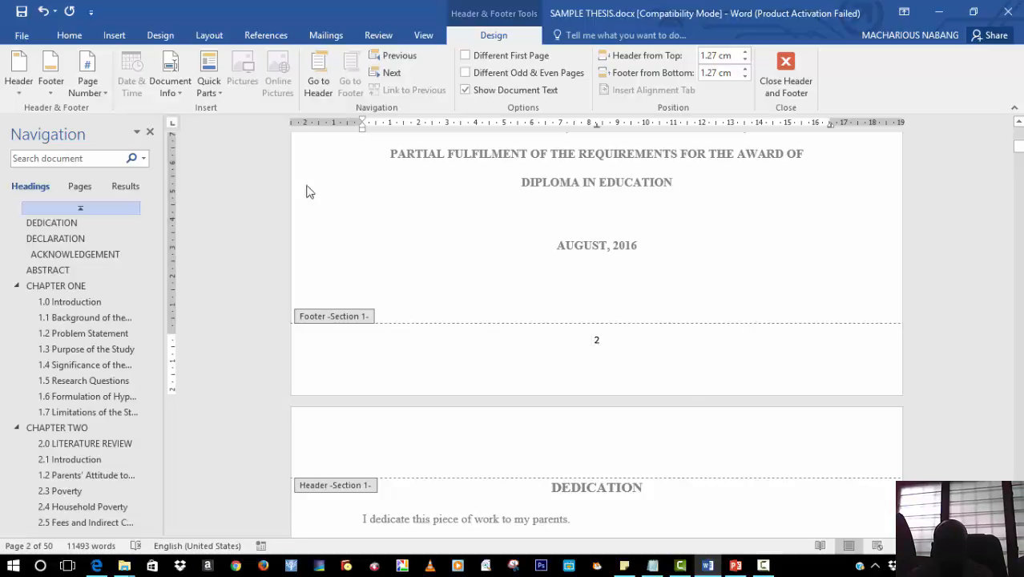
Format the first section's page numbers as i, ii, iii
{"action": "left_click", "coordinate": [104, 98]}
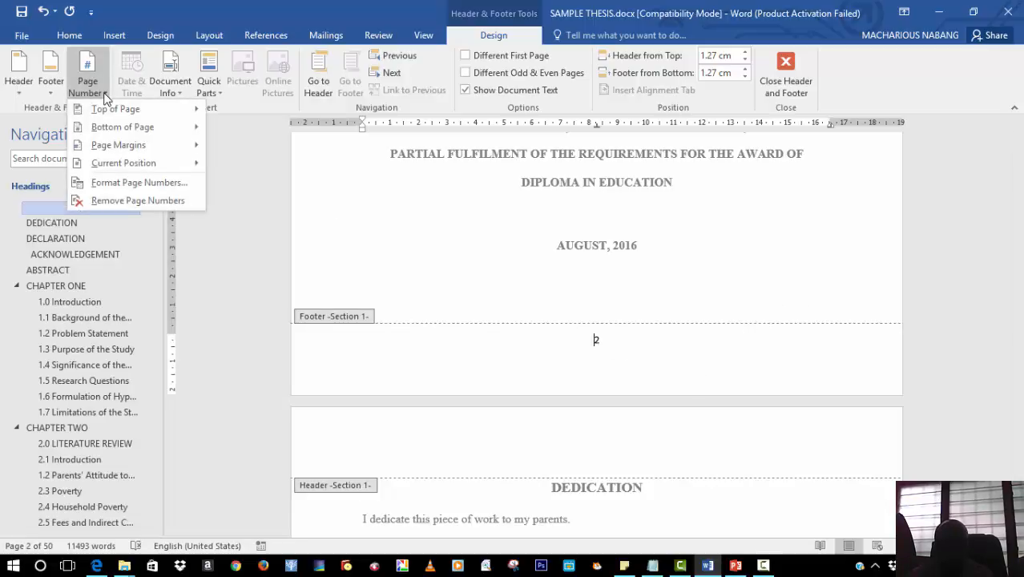
{"action": "mouse_move", "coordinate": [138, 132]}
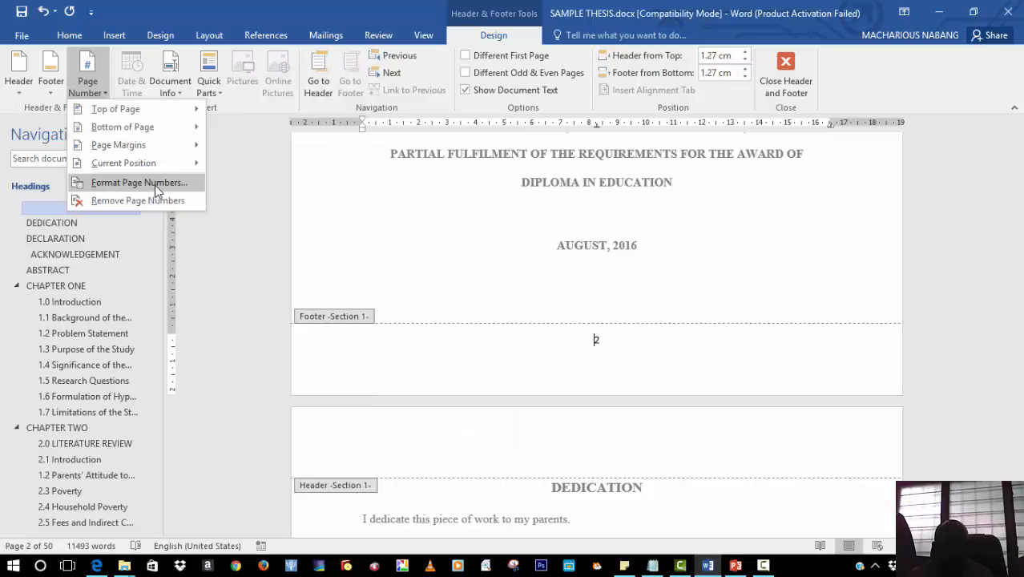
{"action": "left_click", "coordinate": [158, 184]}
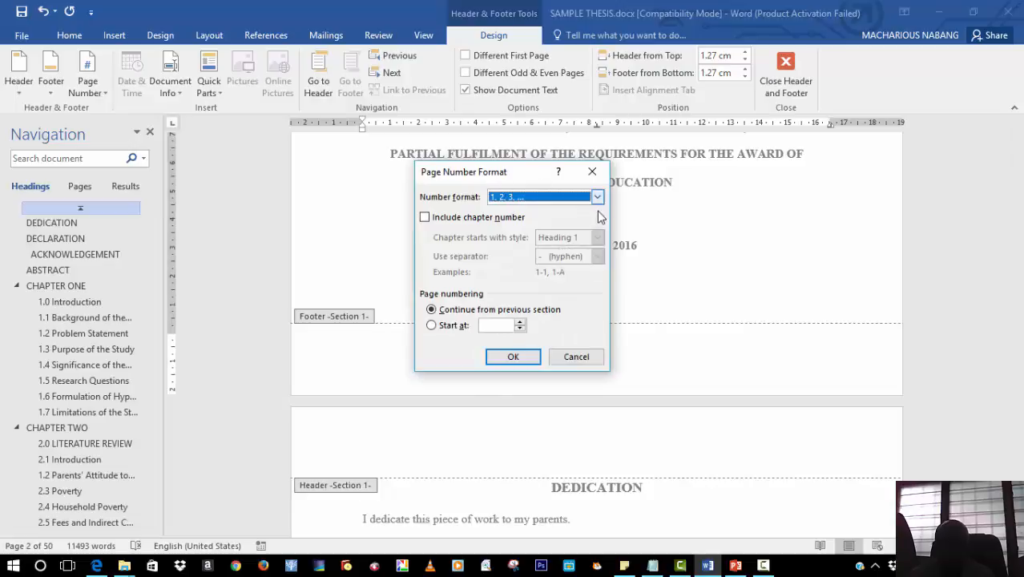
{"action": "left_click", "coordinate": [597, 198]}
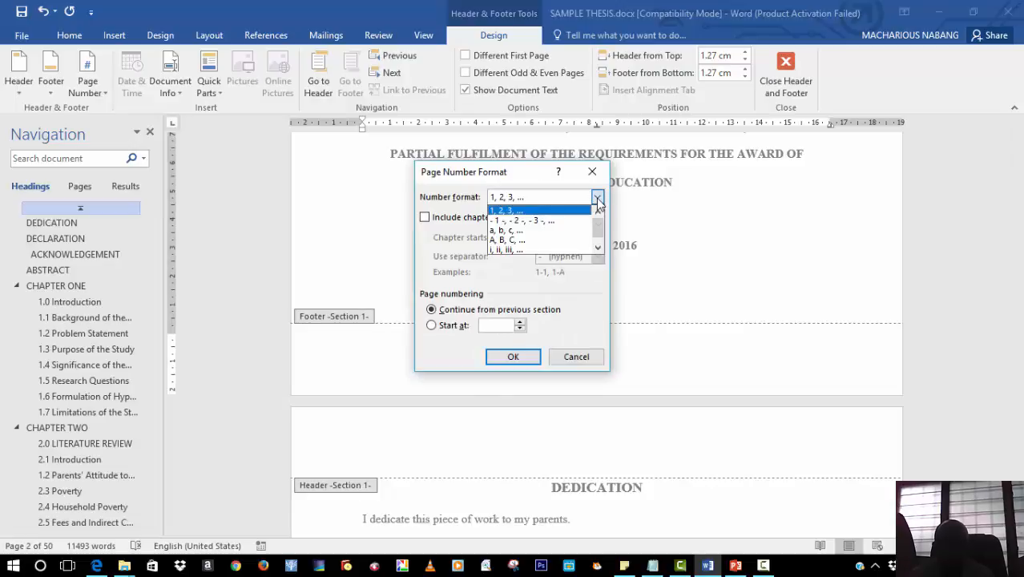
{"action": "left_click", "coordinate": [558, 249]}
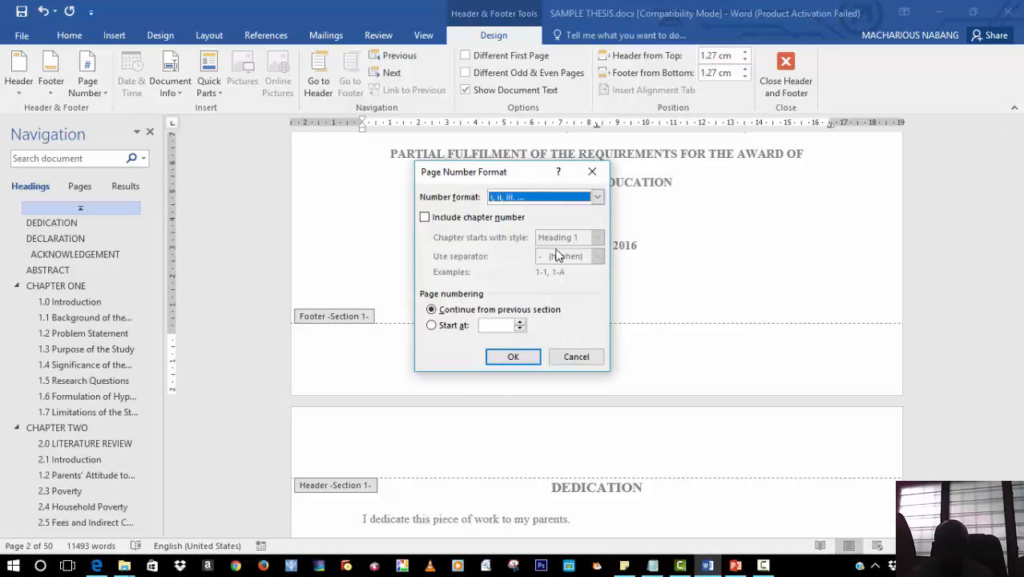
{"action": "left_click", "coordinate": [513, 357]}
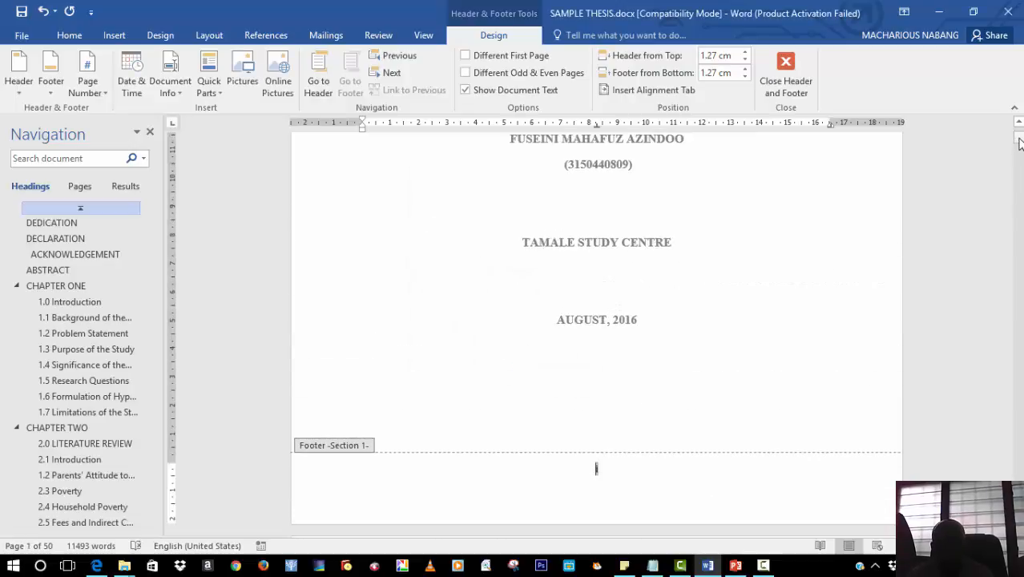
Restart the Chapter One section's footer page numbering to start at 1
{"action": "left_click_drag", "start_coordinate": [1018, 143], "coordinate": [1019, 185]}
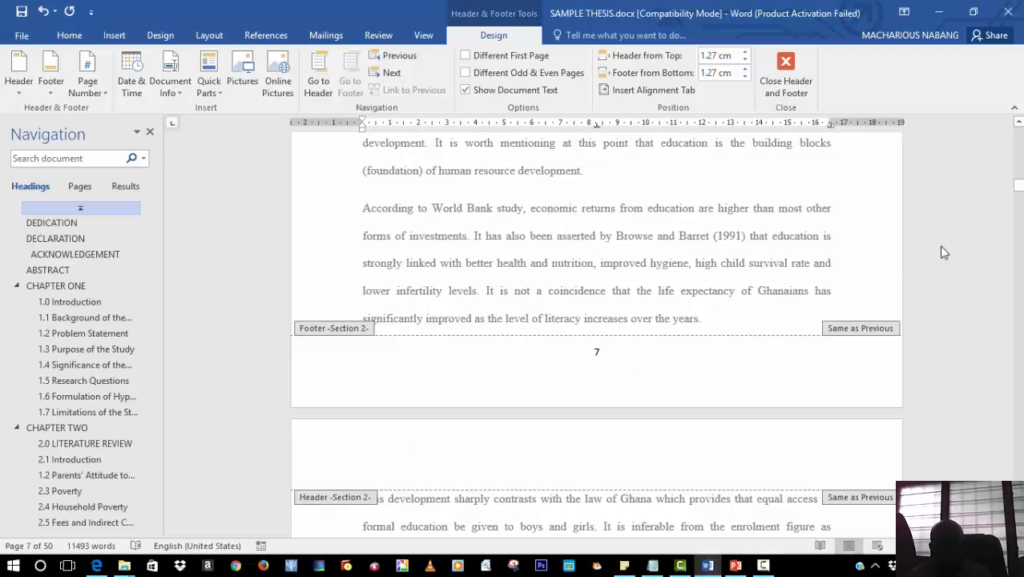
{"action": "left_click", "coordinate": [616, 352]}
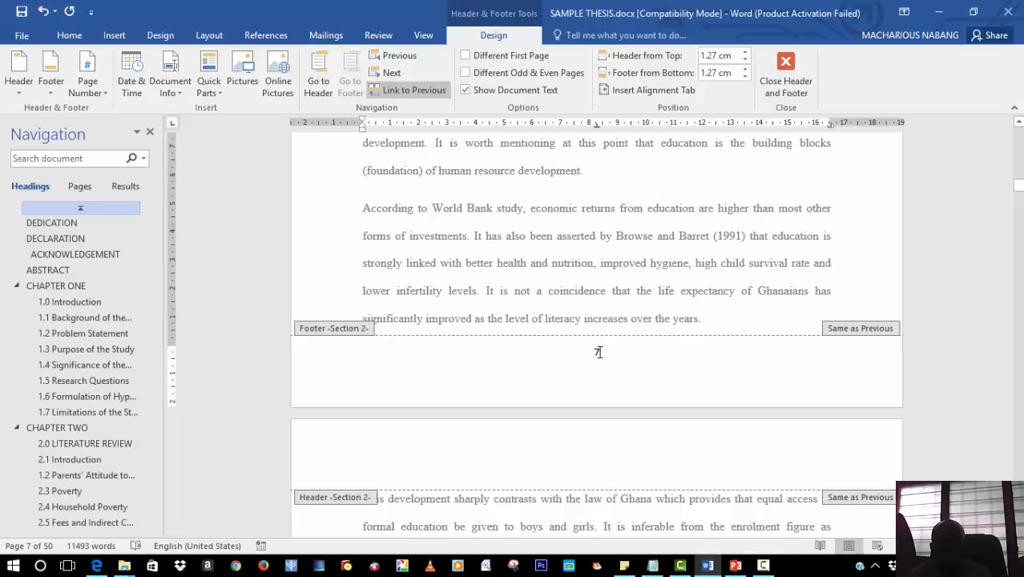
{"action": "left_click", "coordinate": [96, 94]}
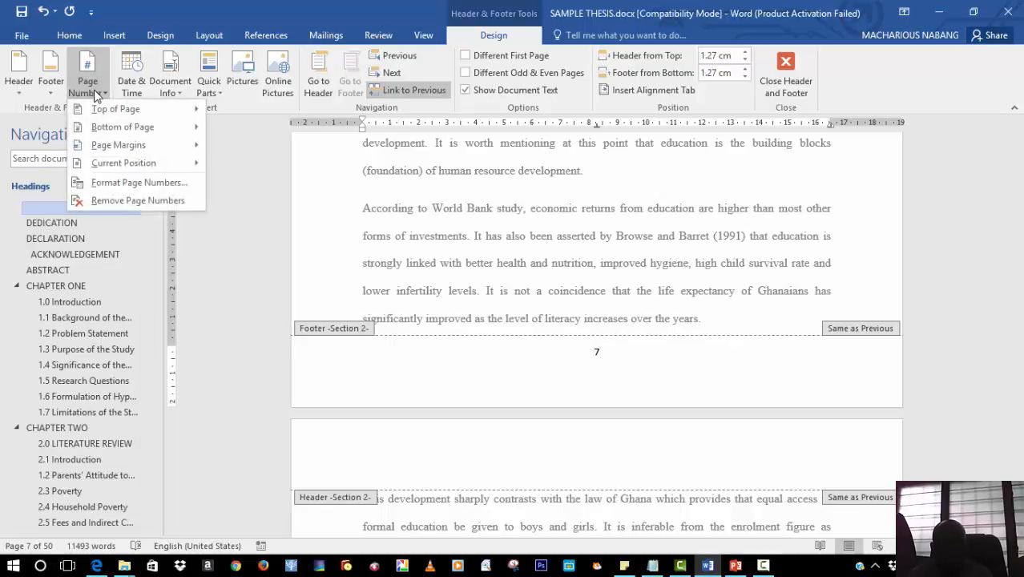
{"action": "left_click", "coordinate": [144, 184]}
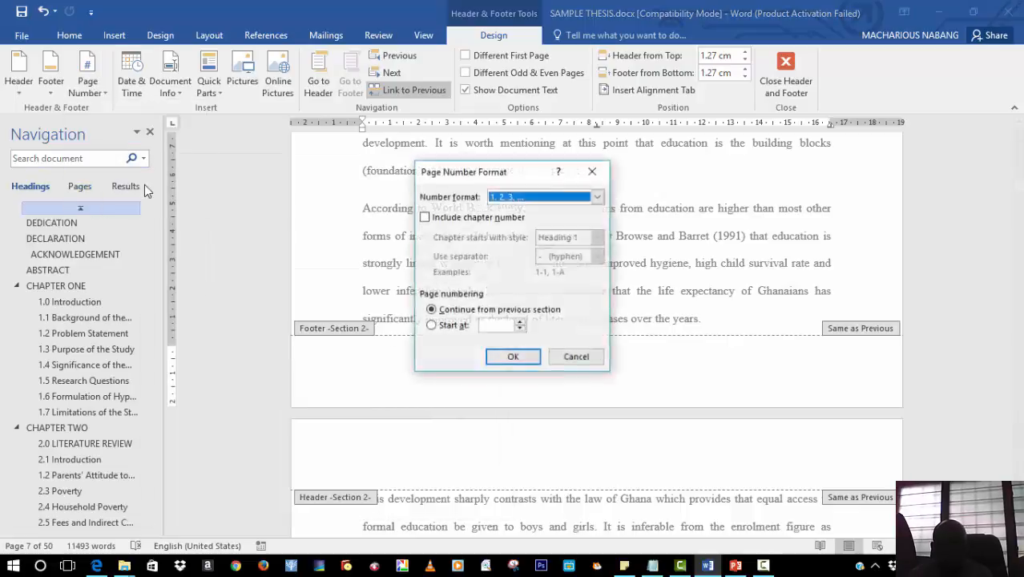
{"action": "left_click", "coordinate": [431, 325]}
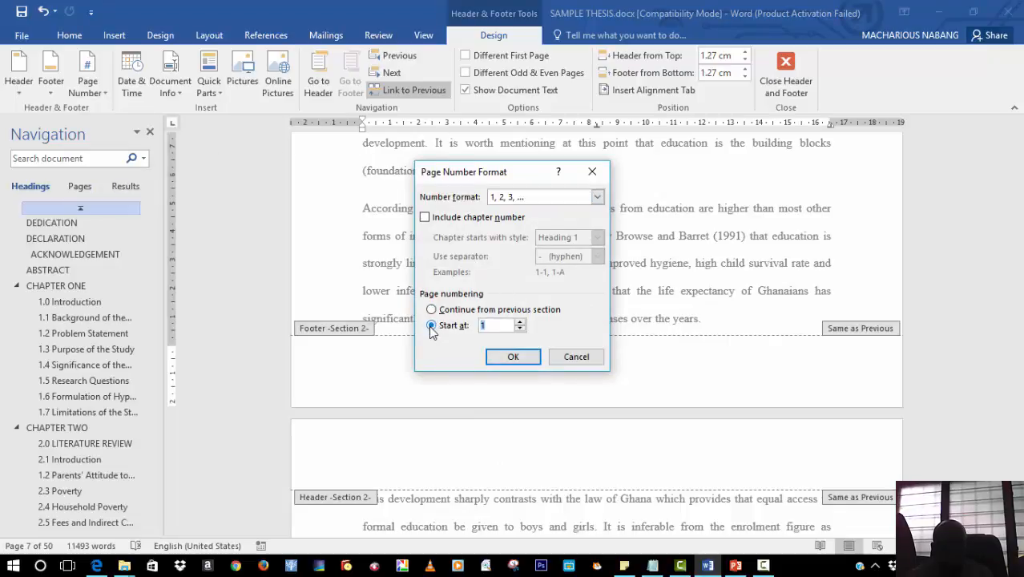
{"action": "left_click", "coordinate": [519, 364]}
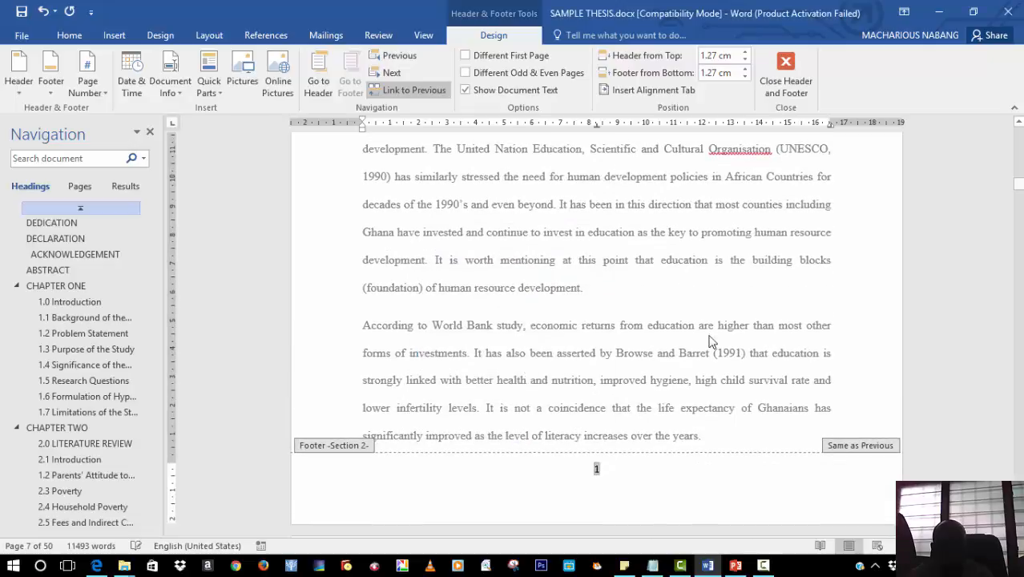
Insert a page break at the end of the Abstract page to create a new blank page
{"action": "mouse_move", "coordinate": [1020, 189]}
{"action": "left_mouse_down"}
{"action": "mouse_move", "coordinate": [1018, 455]}
{"action": "mouse_move", "coordinate": [1019, 126]}
{"action": "mouse_move", "coordinate": [1019, 184]}
{"action": "left_mouse_up"}
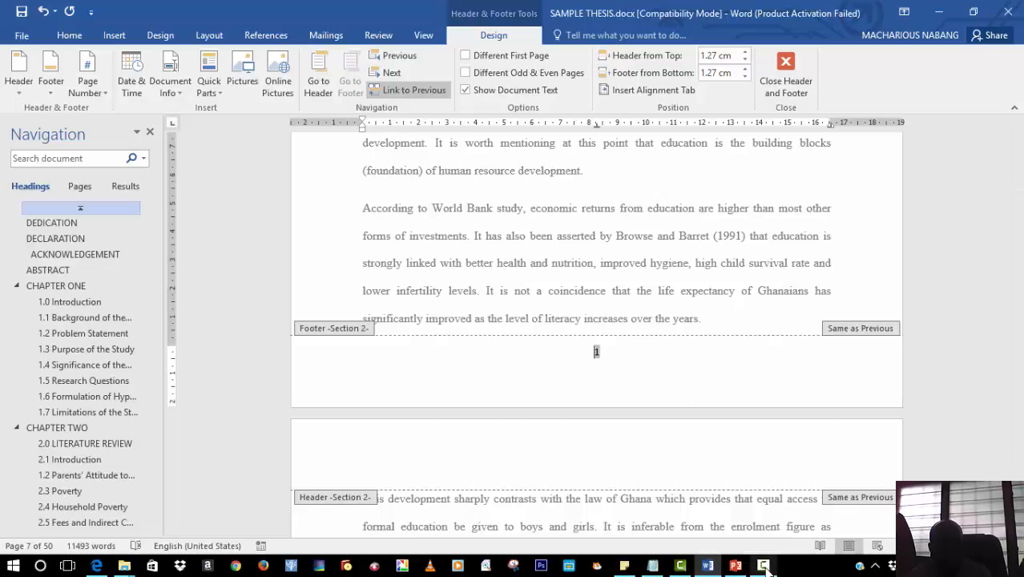
{"action": "mouse_move", "coordinate": [757, 564]}
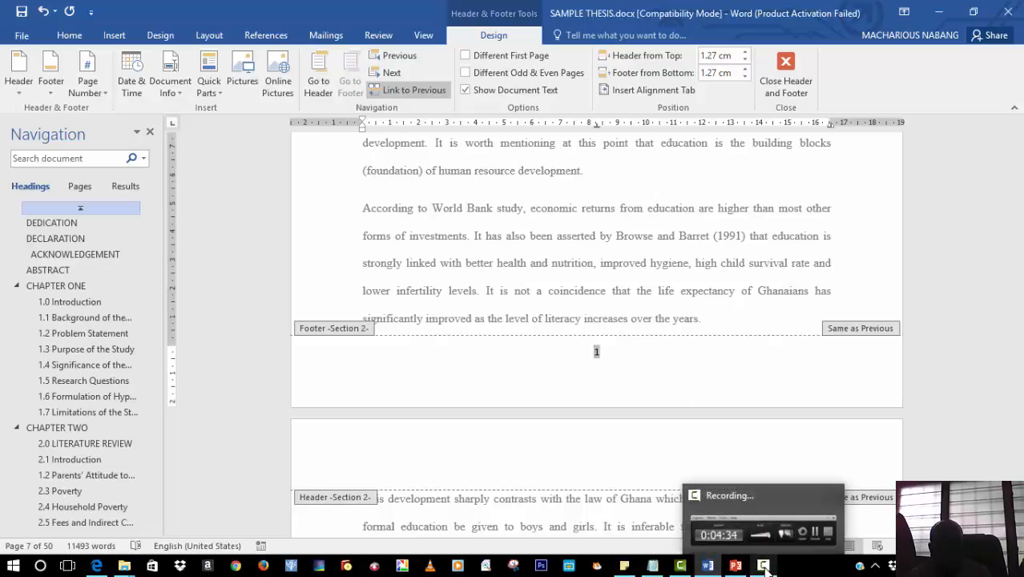
{"action": "left_click", "coordinate": [62, 227]}
{"action": "left_click", "coordinate": [78, 254]}
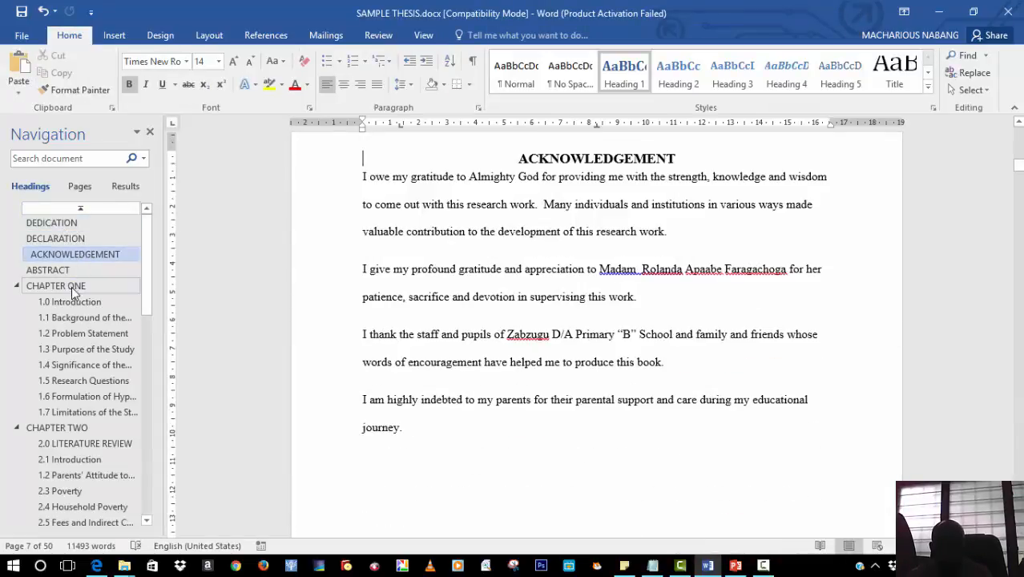
{"action": "left_click", "coordinate": [71, 286]}
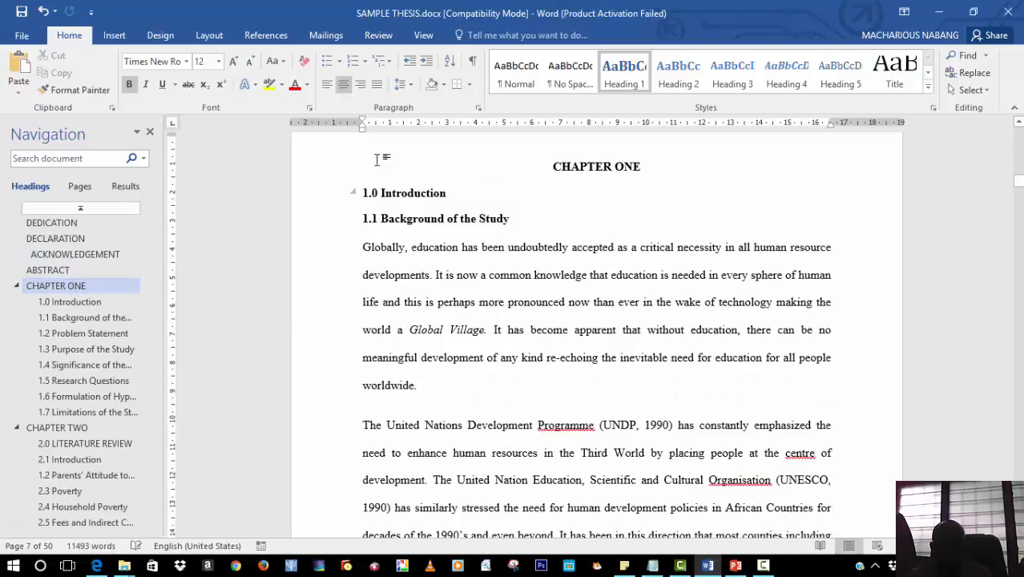
{"action": "left_click", "coordinate": [76, 273]}
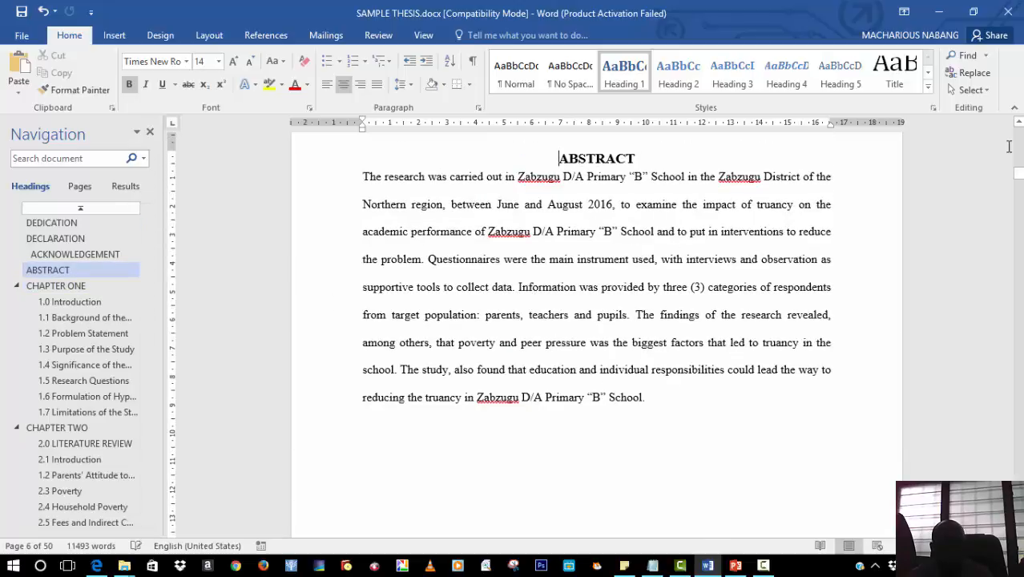
{"action": "left_click_drag", "start_coordinate": [1019, 177], "coordinate": [1019, 182]}
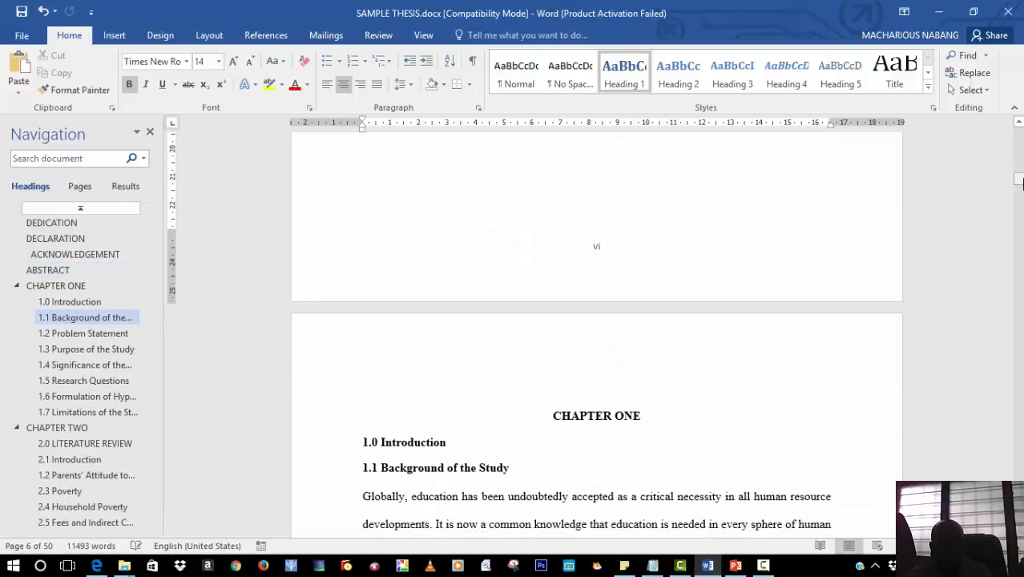
{"action": "left_click", "coordinate": [669, 196]}
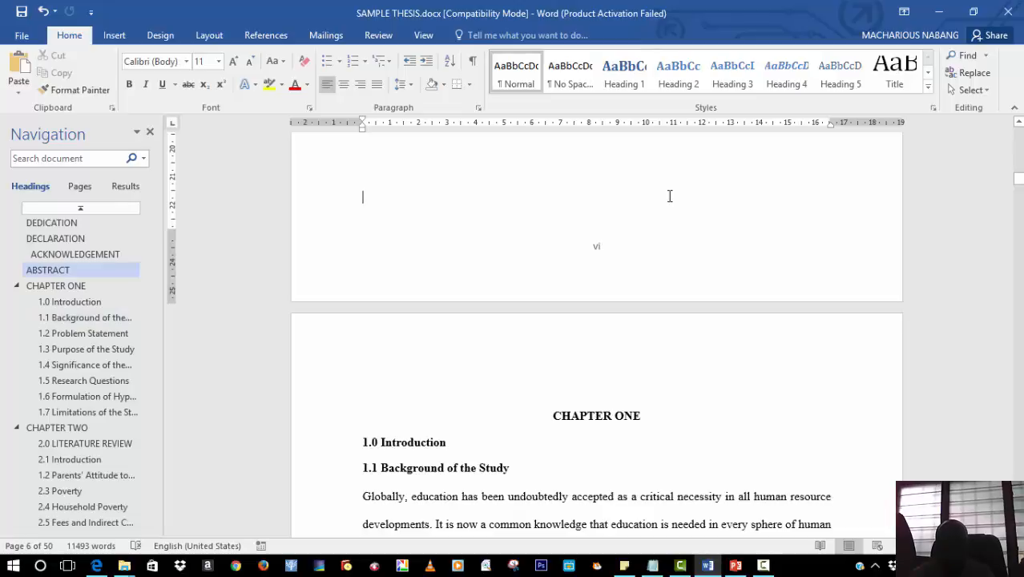
{"action": "key", "text": "ctrl+Return"}
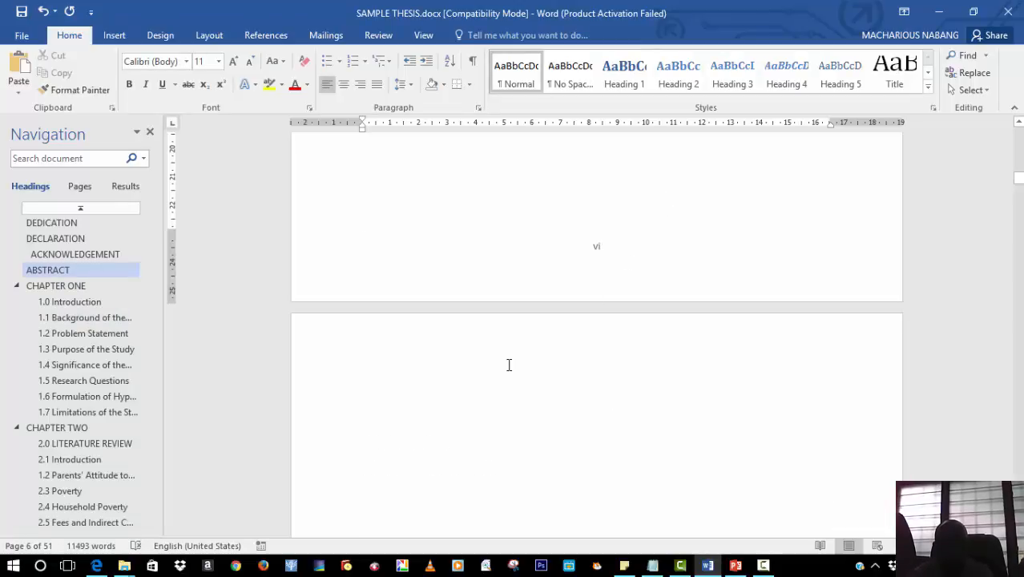
Type the heading TABLE OF CONTENT on the new page
{"action": "left_click", "coordinate": [507, 365]}
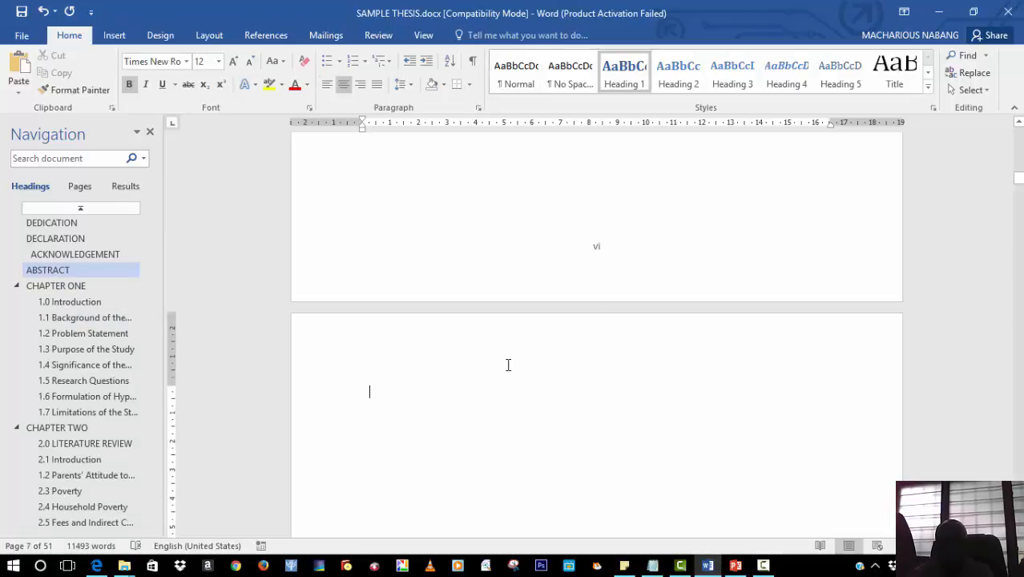
{"action": "type", "text": "t"}
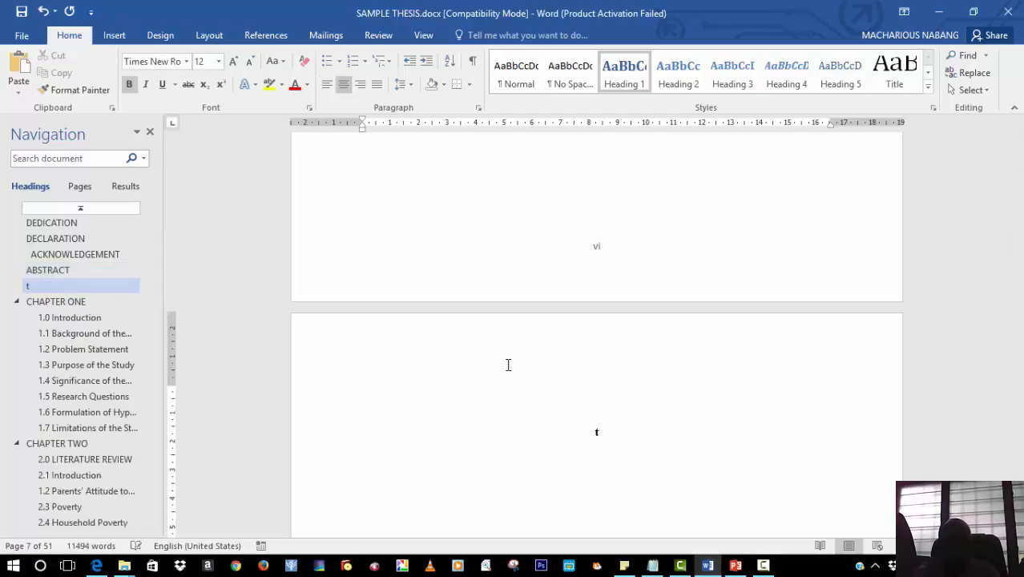
{"action": "key", "text": "BackSpace"}
{"action": "key", "text": "BackSpace"}
{"action": "type", "text": "TABLE OF"}
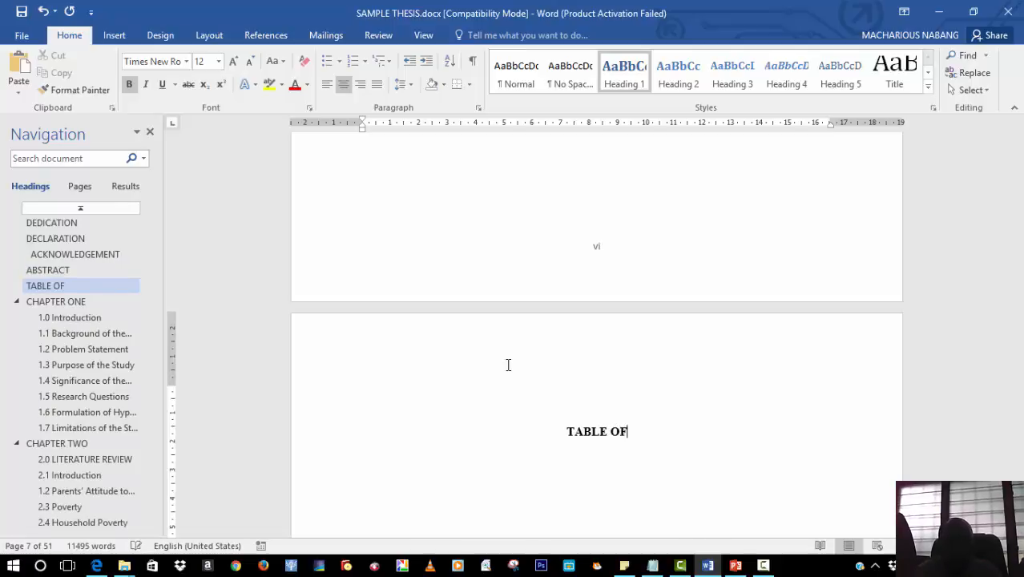
{"action": "type", "text": " CONT"}
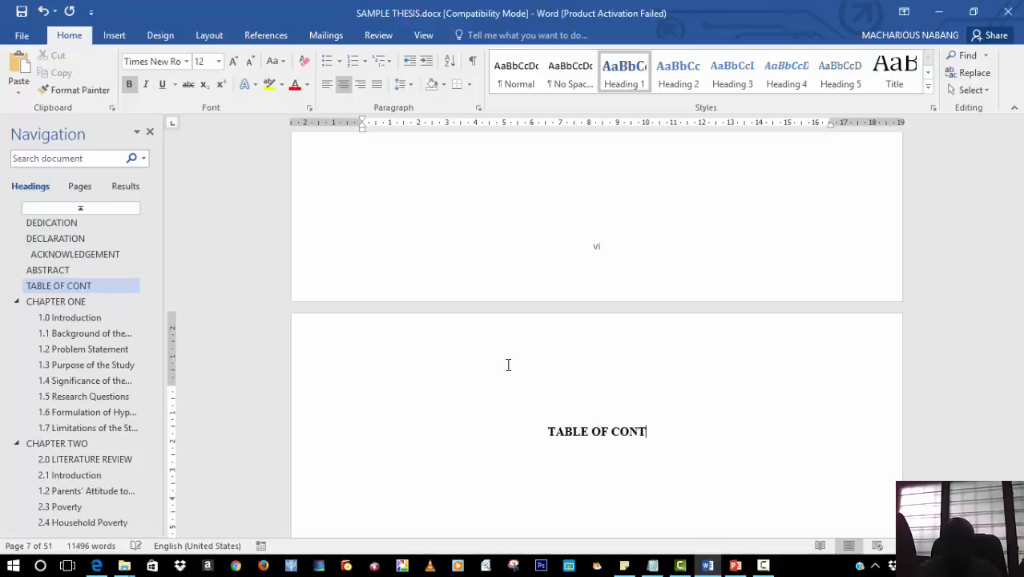
{"action": "type", "text": "ENT"}
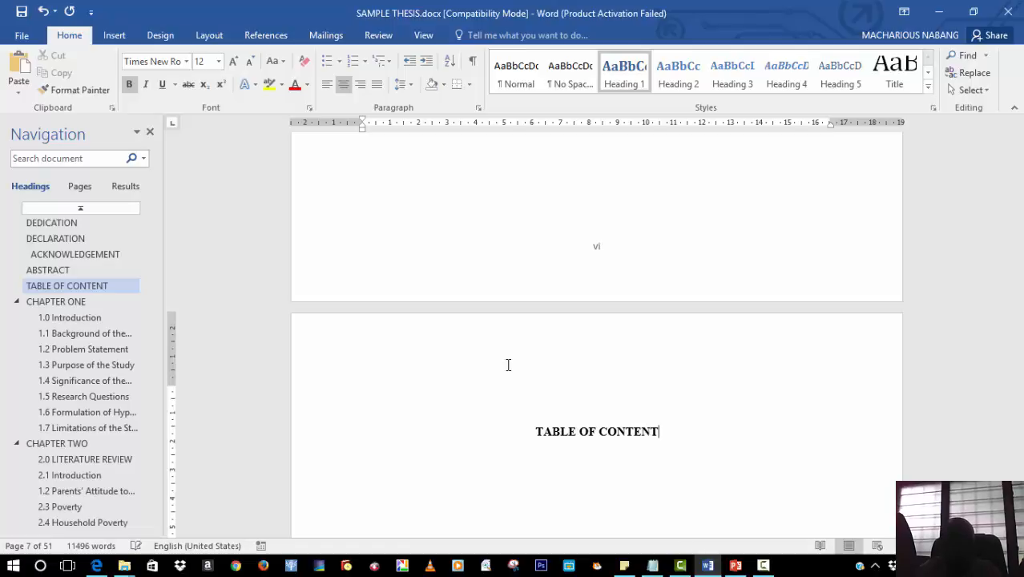
Left-align and then re-centre the TABLE OF CONTENT heading
{"action": "left_click", "coordinate": [565, 393]}
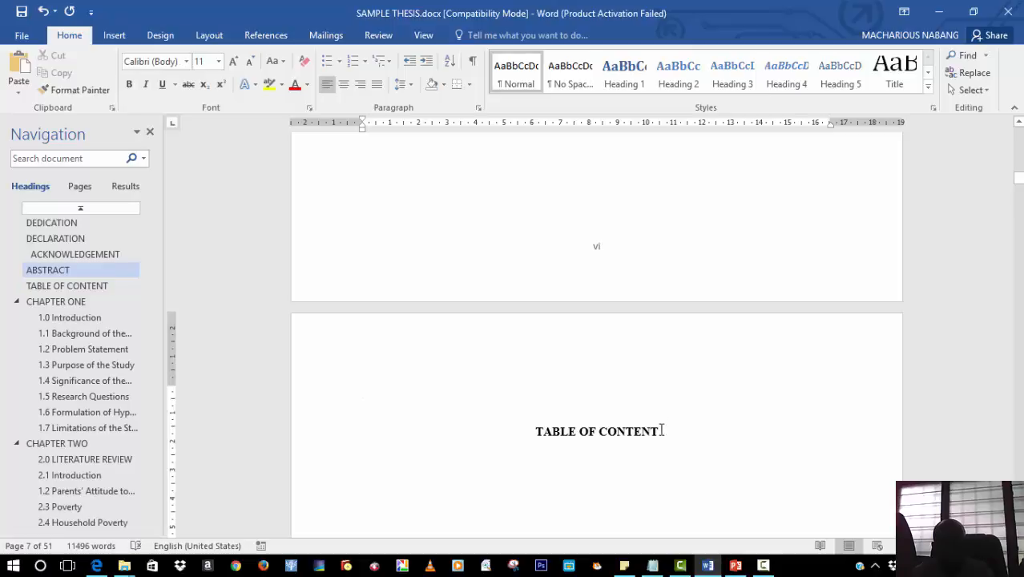
{"action": "left_click_drag", "start_coordinate": [662, 430], "coordinate": [537, 429]}
{"action": "left_click", "coordinate": [515, 424]}
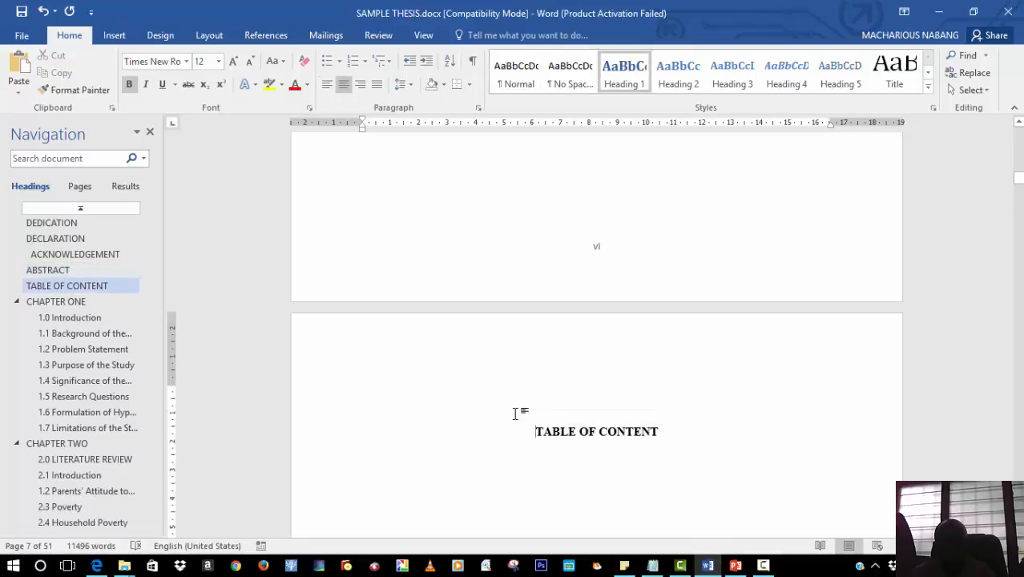
{"action": "key", "text": "ctrl+l"}
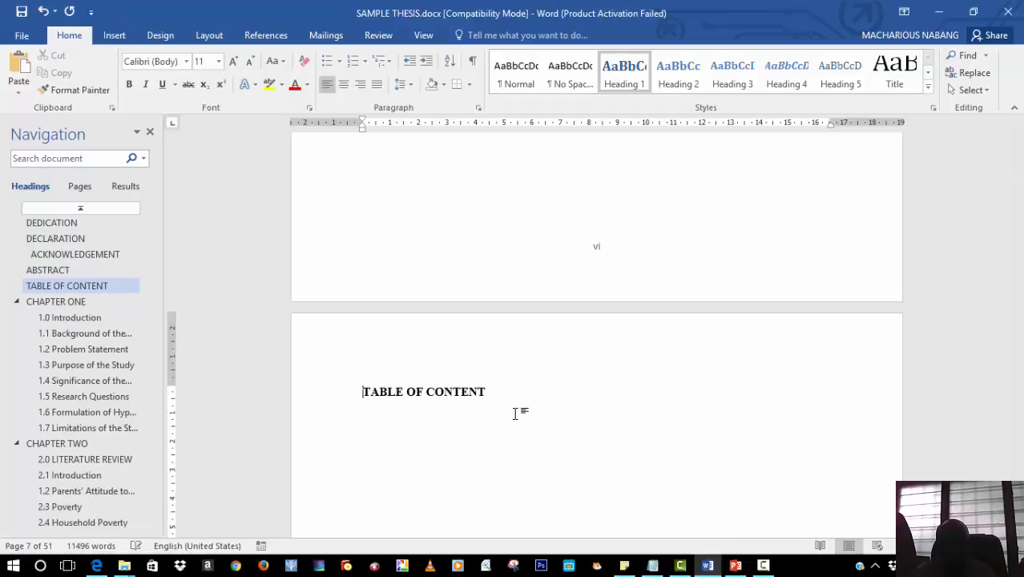
{"action": "left_click", "coordinate": [483, 391]}
{"action": "left_click_drag", "start_coordinate": [483, 391], "coordinate": [377, 389]}
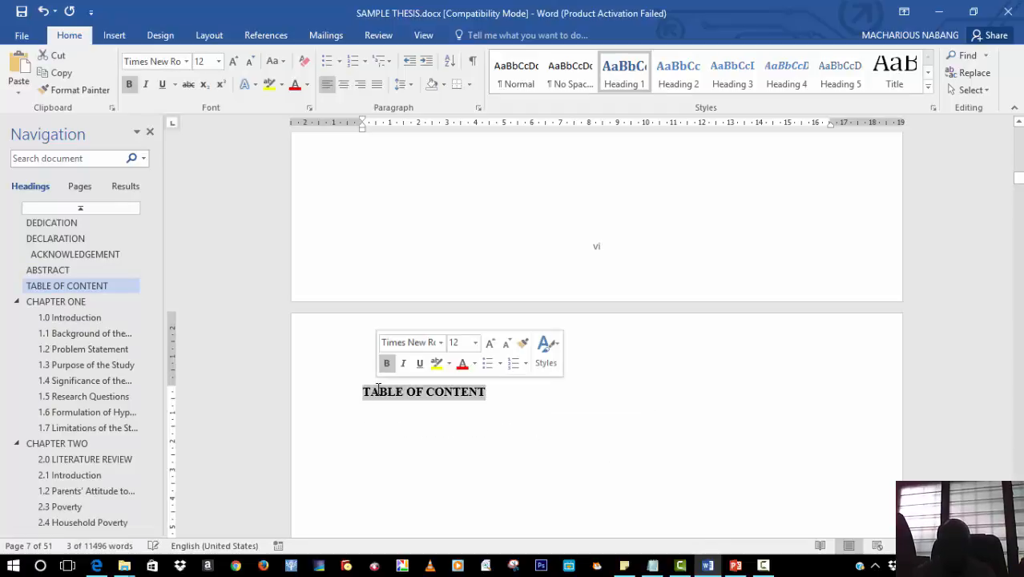
{"action": "key", "text": "ctrl+e"}
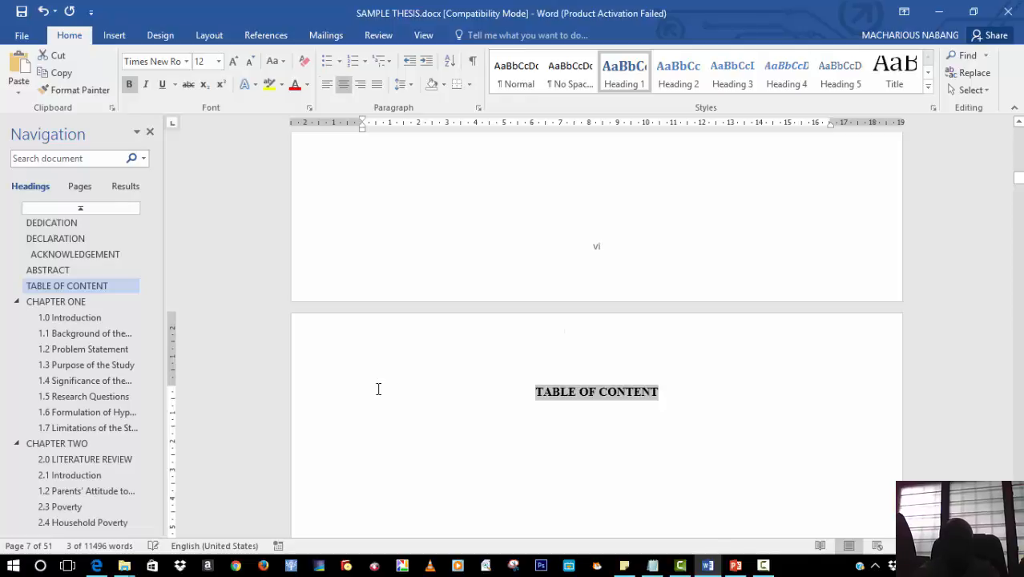
Insert an Automatic Table 2 table of contents on a new line below the heading
{"action": "left_click", "coordinate": [624, 414]}
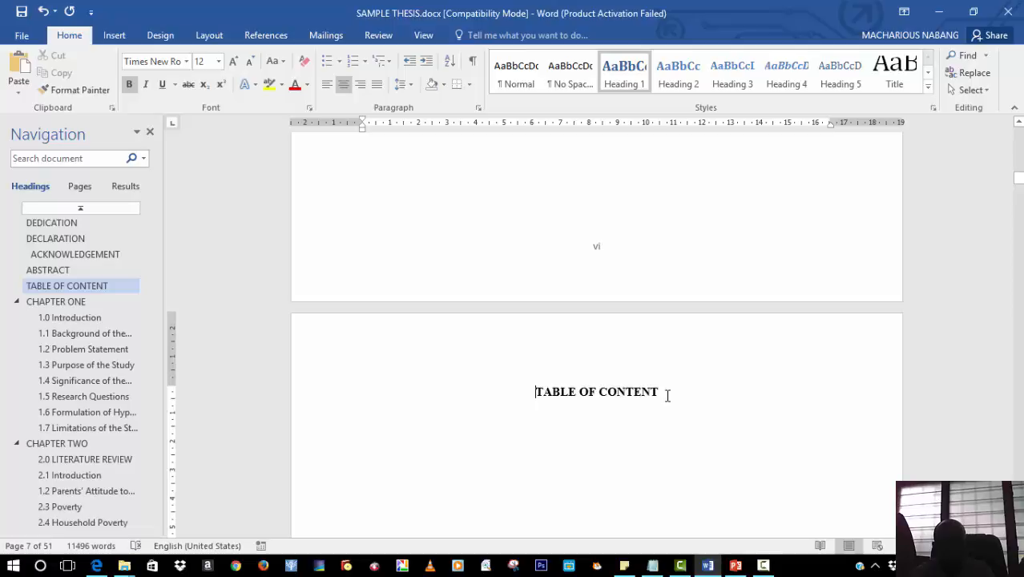
{"action": "key", "text": "Return"}
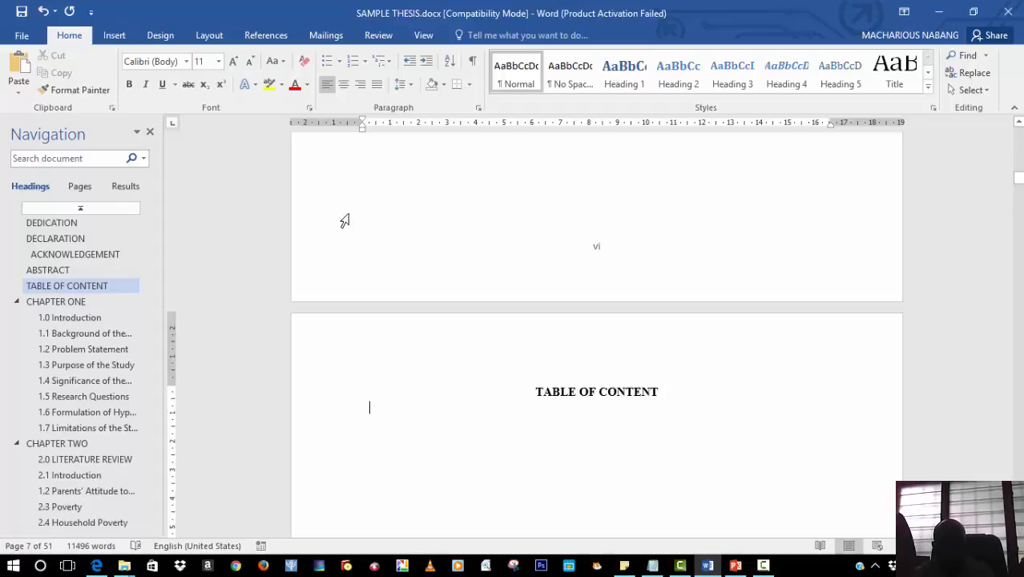
{"action": "left_click", "coordinate": [266, 35]}
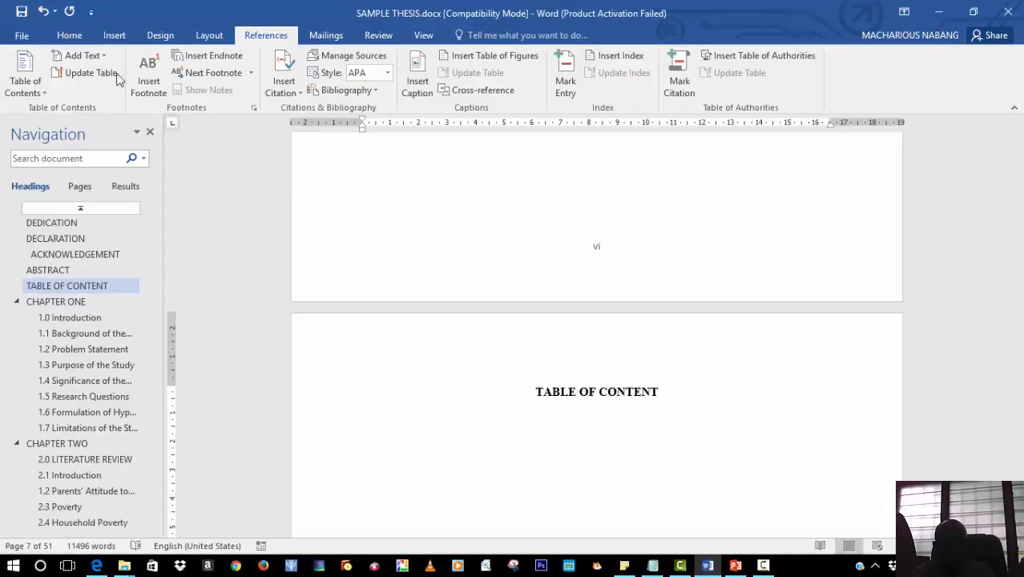
{"action": "left_click", "coordinate": [45, 93]}
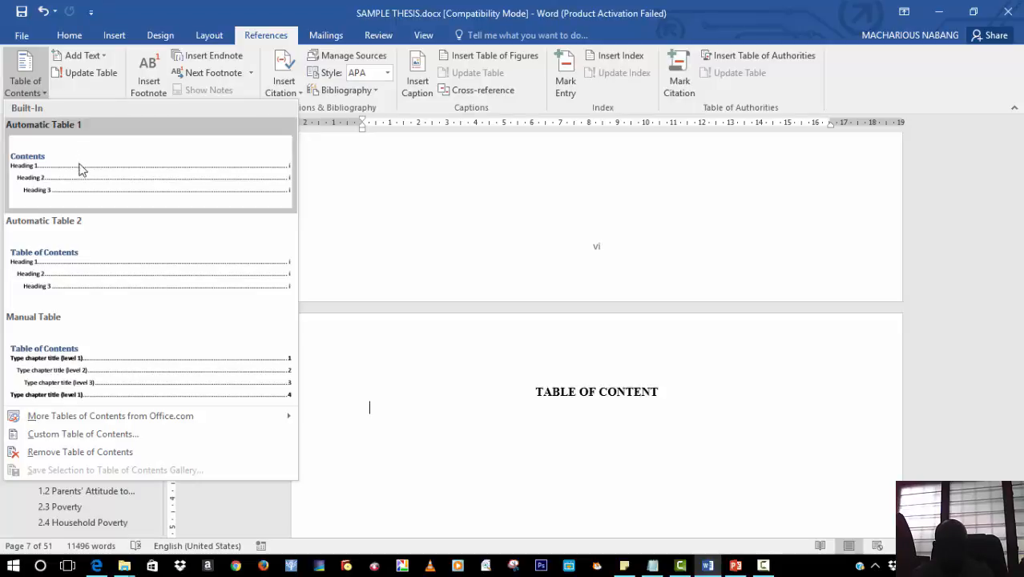
{"action": "left_click", "coordinate": [102, 240]}
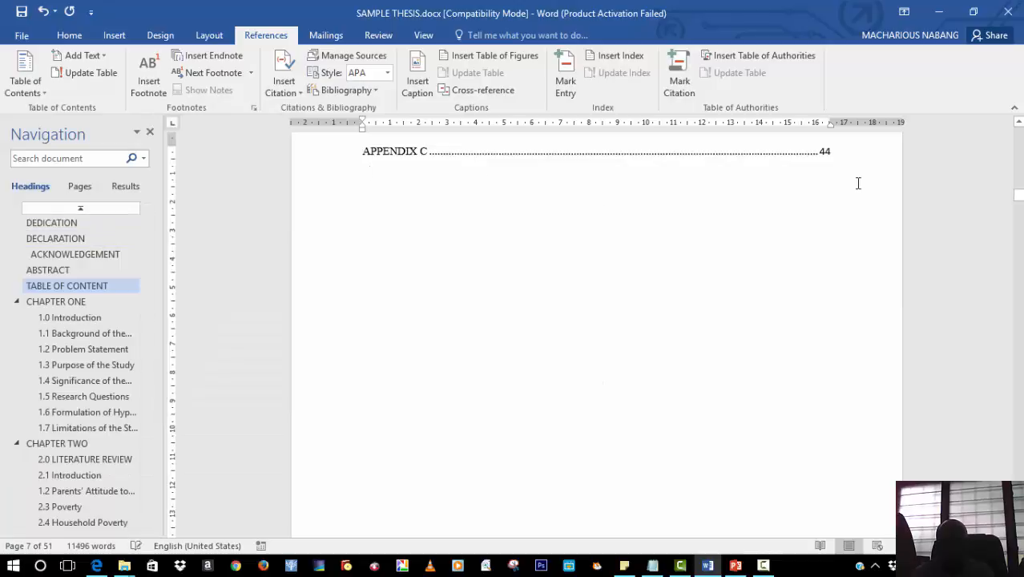
{"action": "left_click_drag", "start_coordinate": [1018, 197], "coordinate": [1021, 186]}
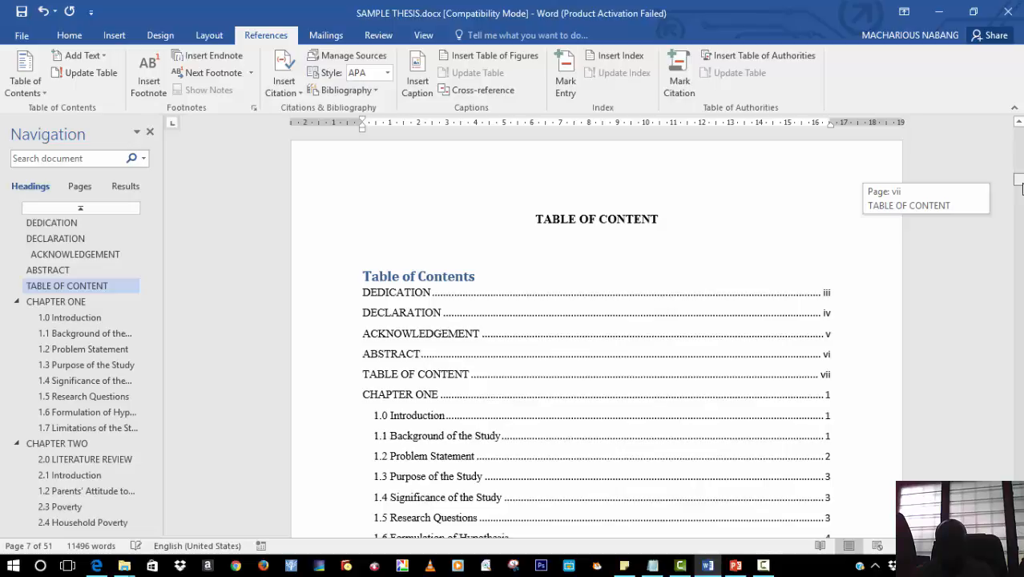
{"action": "left_click_drag", "start_coordinate": [1021, 188], "coordinate": [1021, 187]}
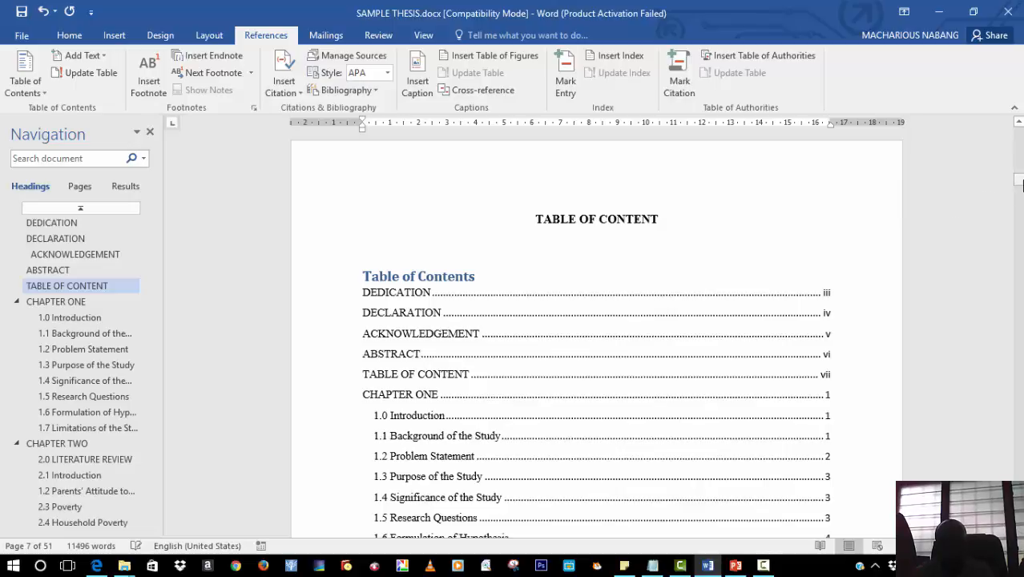
{"action": "mouse_move", "coordinate": [1021, 184]}
{"action": "left_mouse_down"}
{"action": "mouse_move", "coordinate": [1020, 173]}
{"action": "mouse_move", "coordinate": [1021, 189]}
{"action": "left_mouse_up"}
{"action": "left_click", "coordinate": [765, 565]}
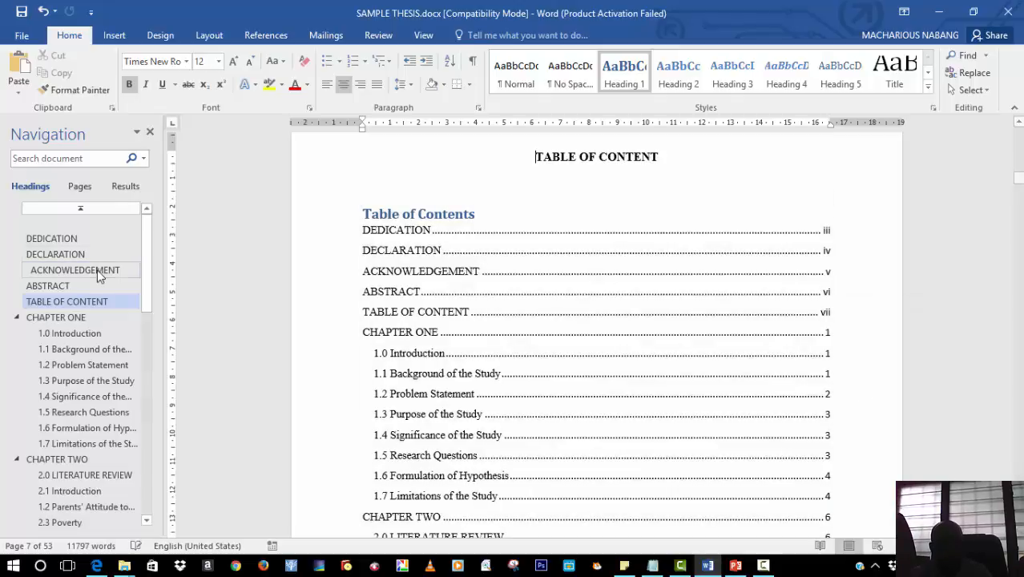
Insert a Next Page section break just before the DEDICATION heading
{"action": "left_click", "coordinate": [51, 240]}
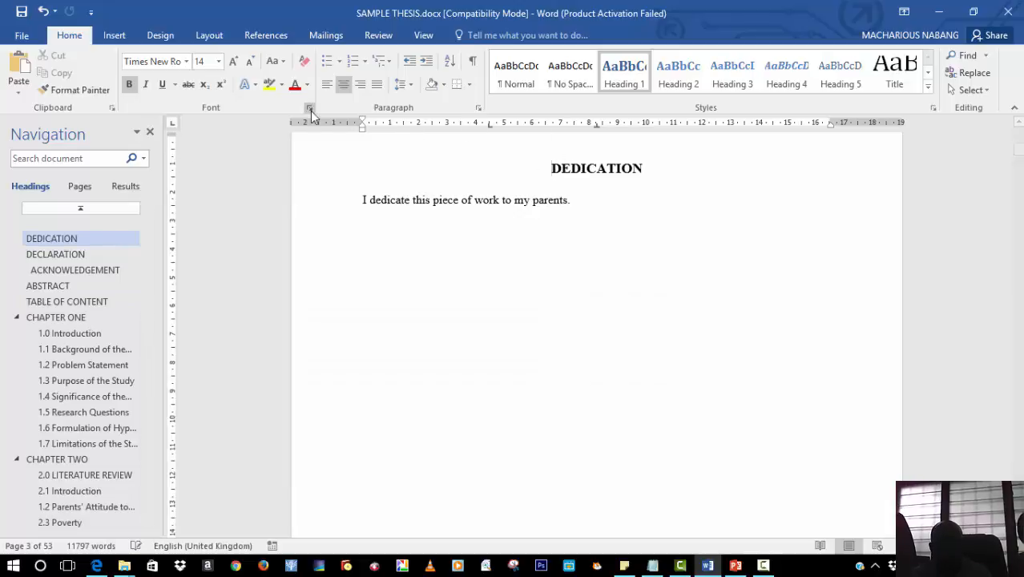
{"action": "left_click", "coordinate": [209, 35]}
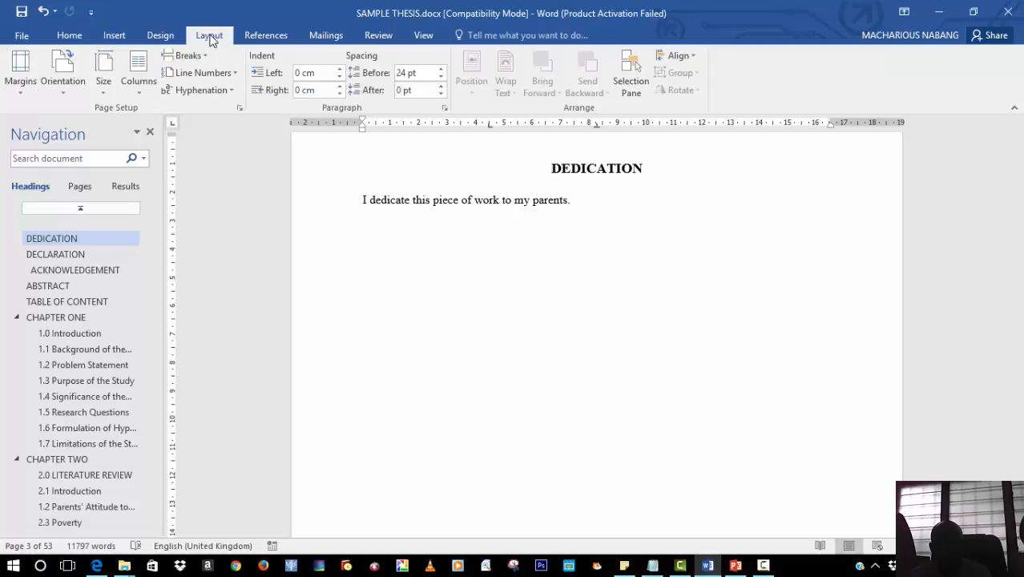
{"action": "left_click", "coordinate": [198, 58]}
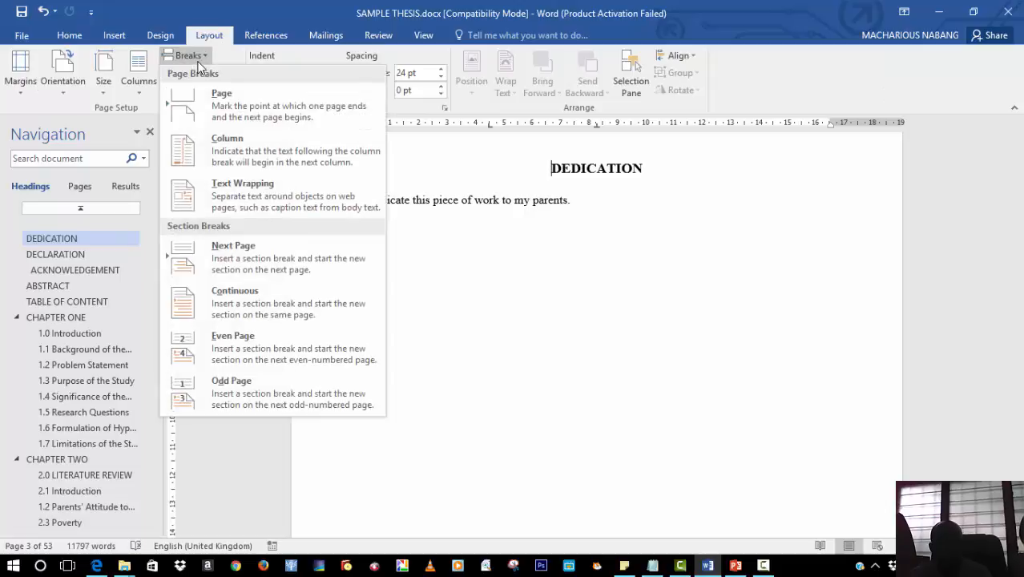
{"action": "left_click", "coordinate": [246, 249]}
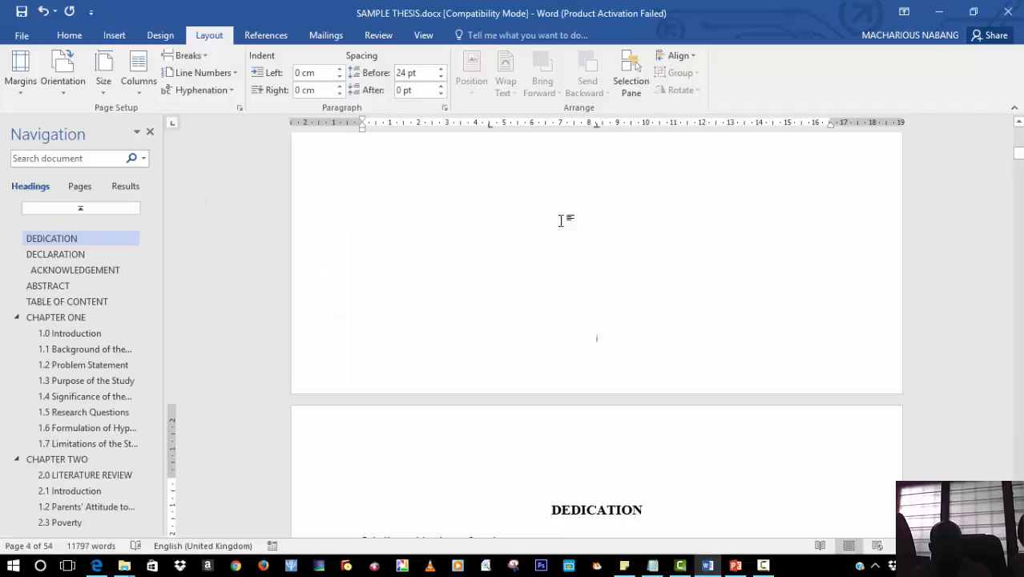
Update the table of contents, refreshing page numbers only
{"action": "left_click_drag", "start_coordinate": [1017, 154], "coordinate": [1018, 170]}
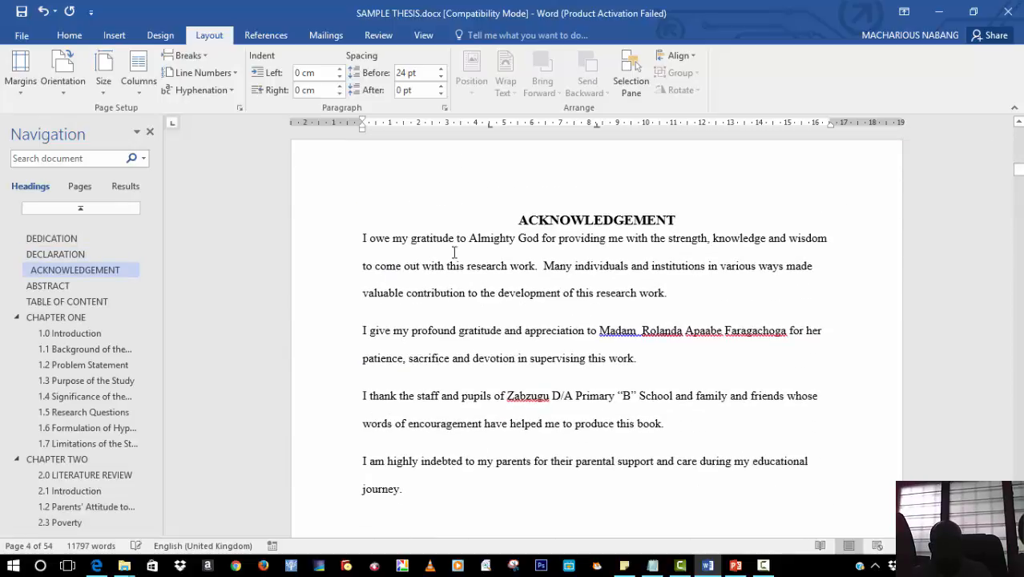
{"action": "left_click", "coordinate": [83, 300]}
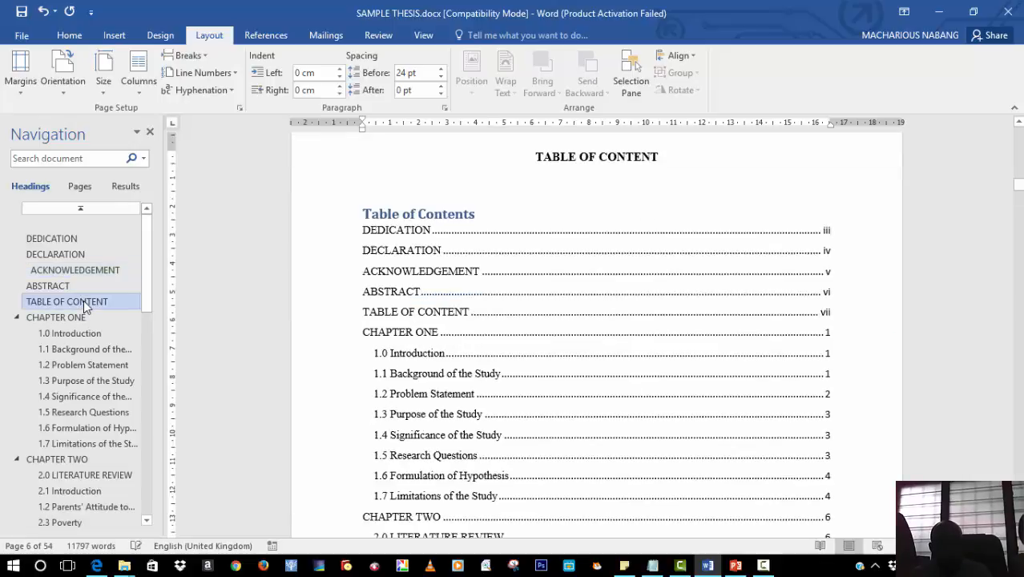
{"action": "left_click_drag", "start_coordinate": [1018, 190], "coordinate": [1017, 198]}
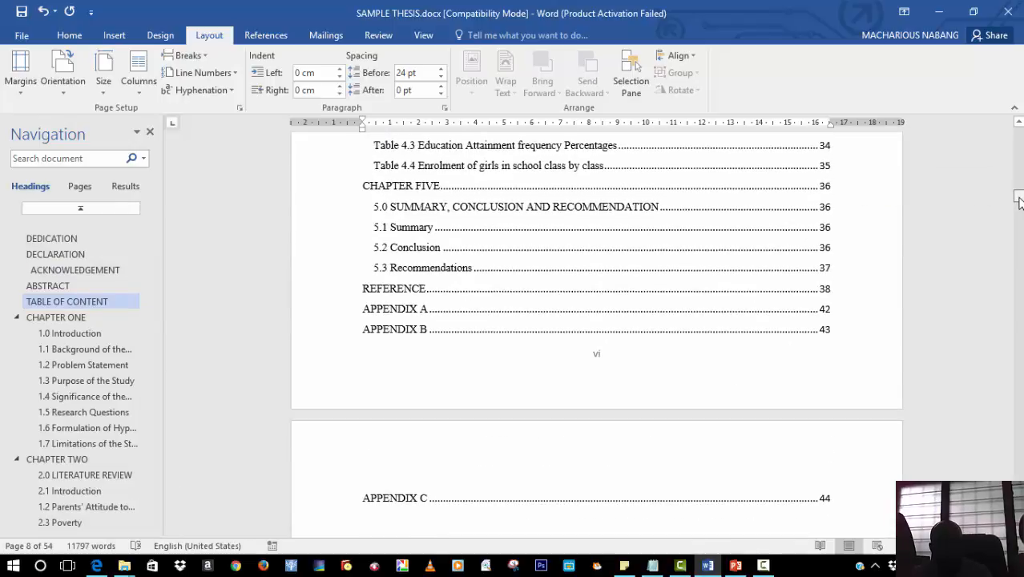
{"action": "left_click", "coordinate": [829, 498]}
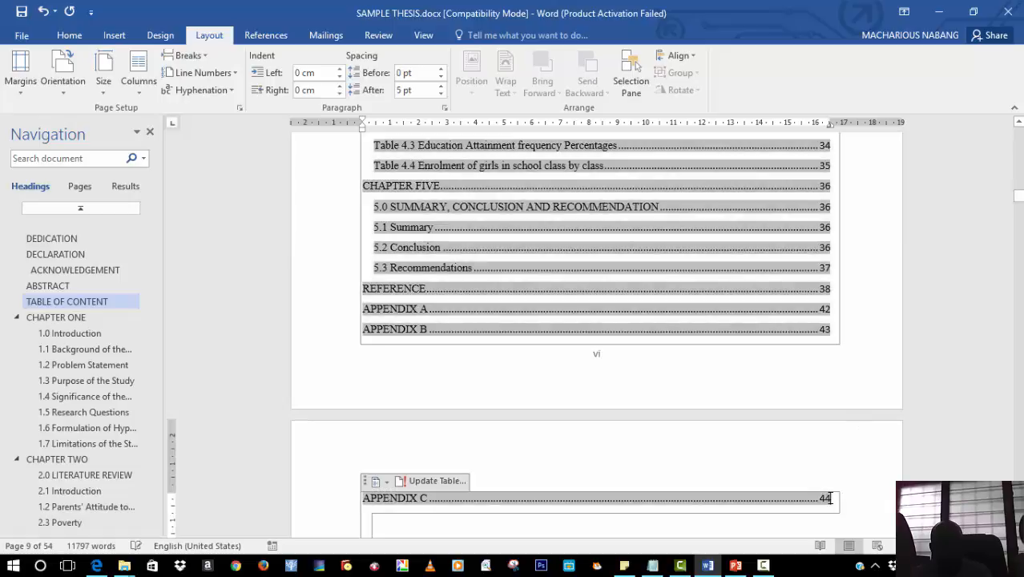
{"action": "left_click", "coordinate": [427, 482]}
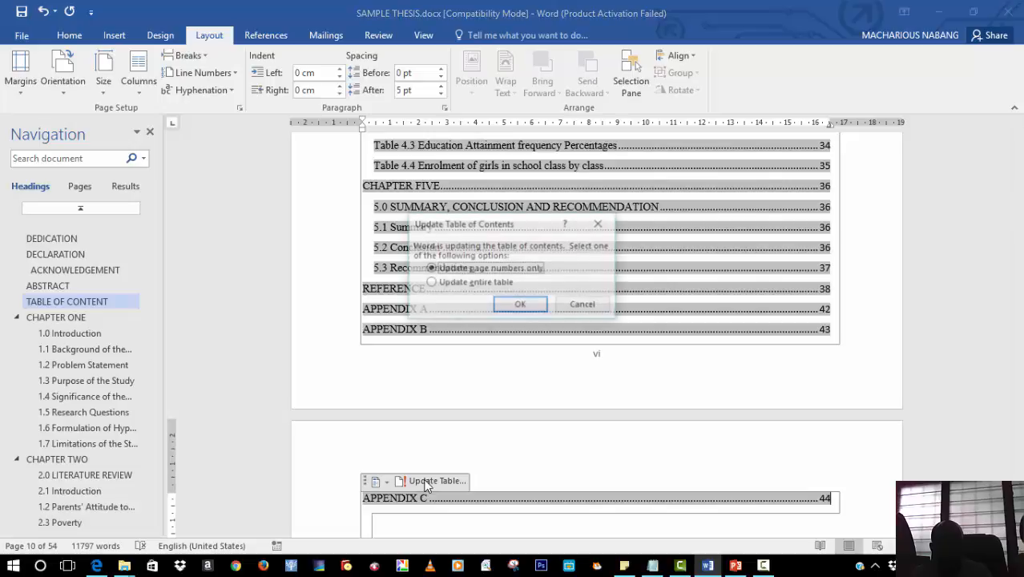
{"action": "left_click", "coordinate": [526, 306]}
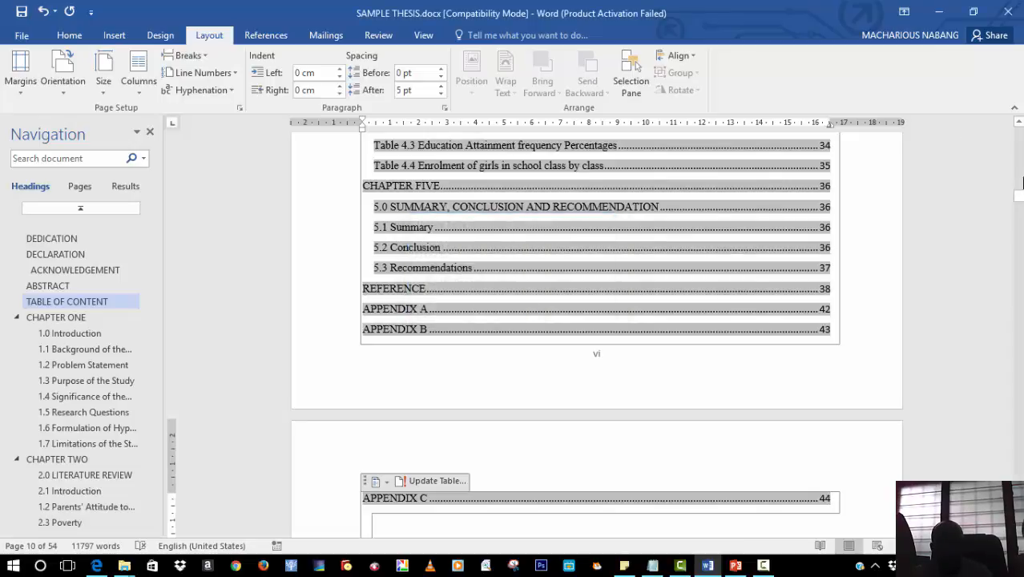
Delete the section break before the DEDICATION heading and select the re-centred heading
{"action": "left_click_drag", "start_coordinate": [1019, 199], "coordinate": [1019, 187]}
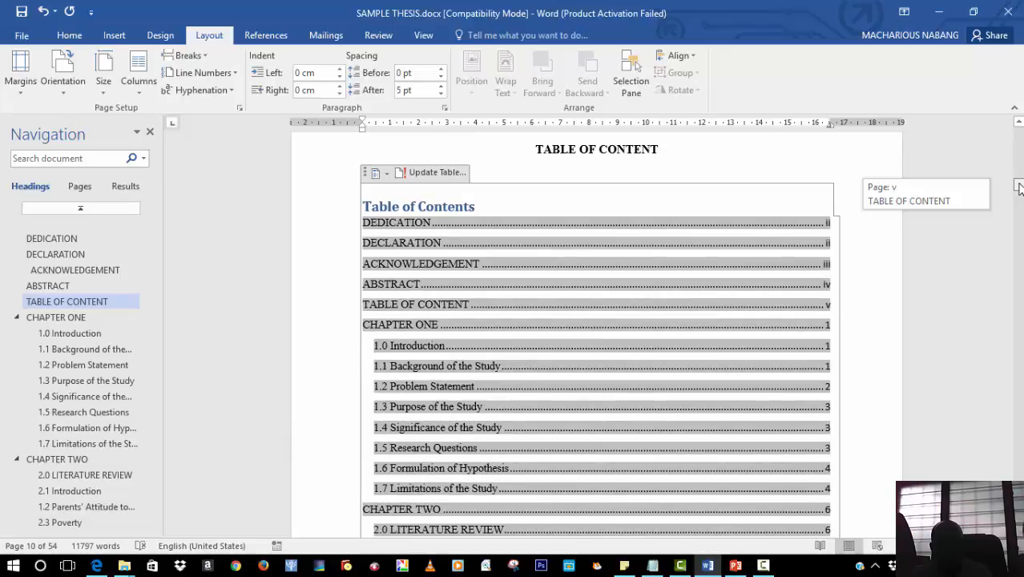
{"action": "left_click_drag", "start_coordinate": [1019, 187], "coordinate": [1020, 157]}
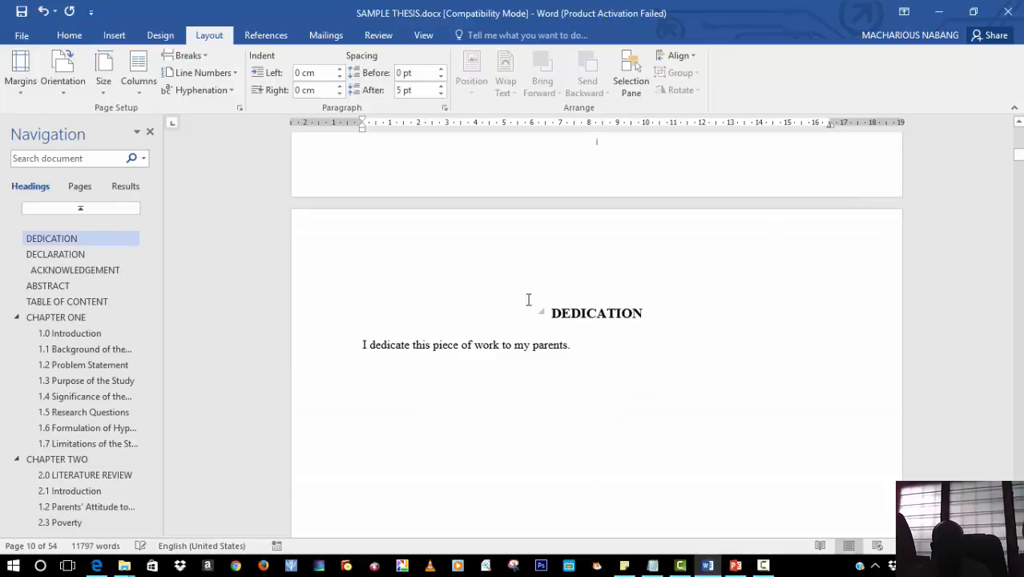
{"action": "left_click", "coordinate": [552, 307]}
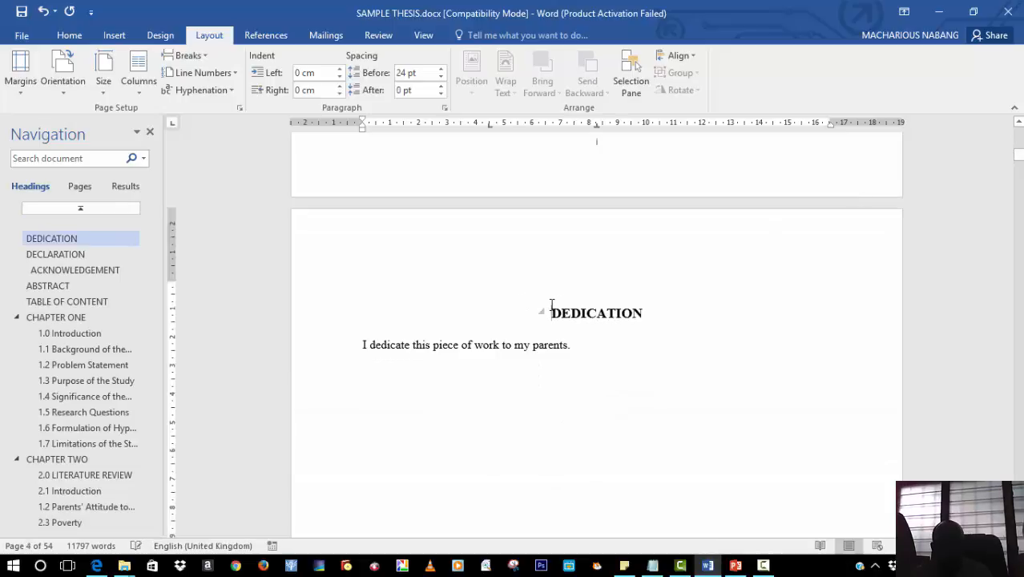
{"action": "key", "text": "BackSpace"}
{"action": "key", "text": "BackSpace"}
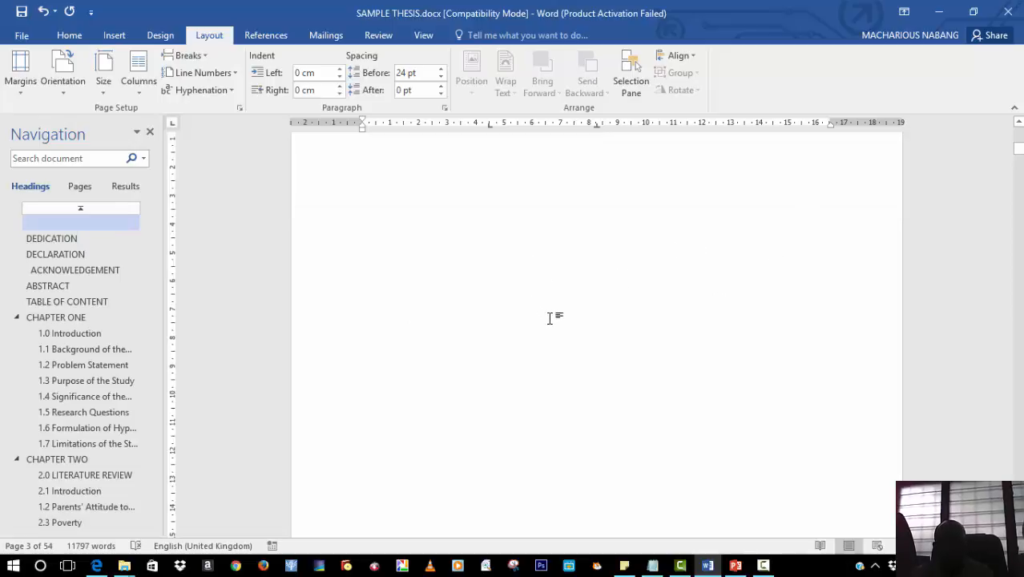
{"action": "right_click", "coordinate": [642, 361]}
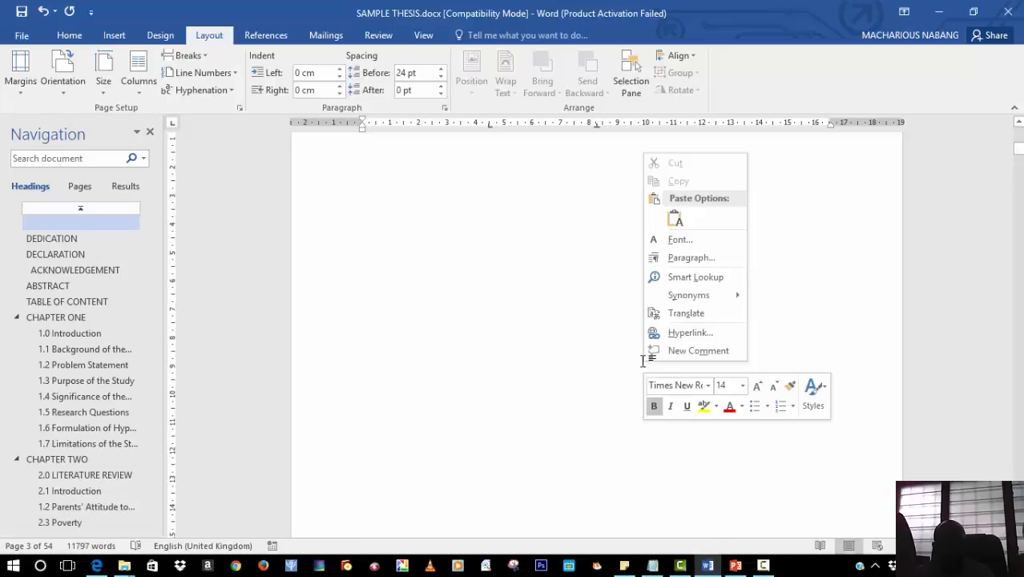
{"action": "left_click", "coordinate": [563, 342]}
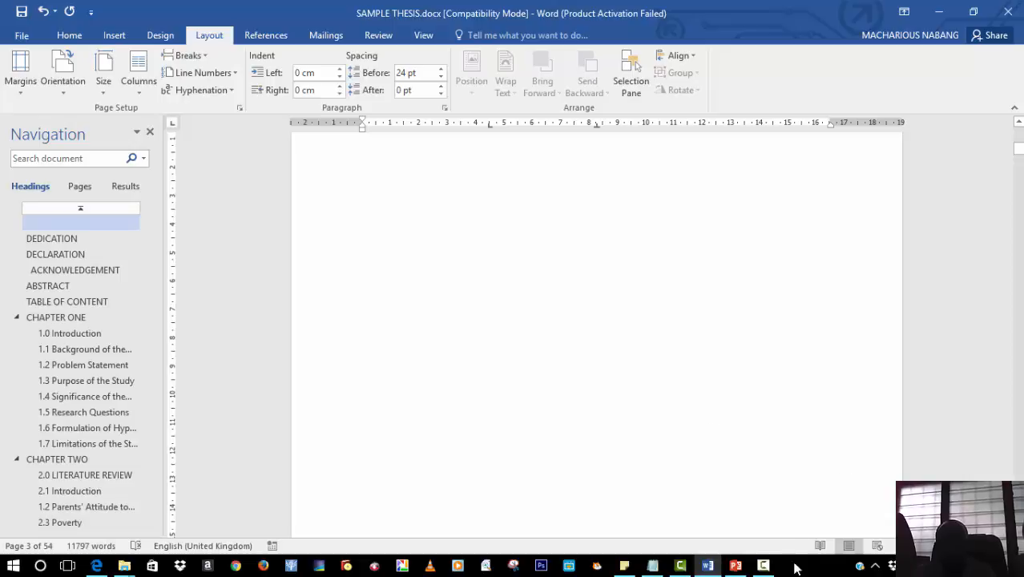
{"action": "left_click", "coordinate": [764, 566]}
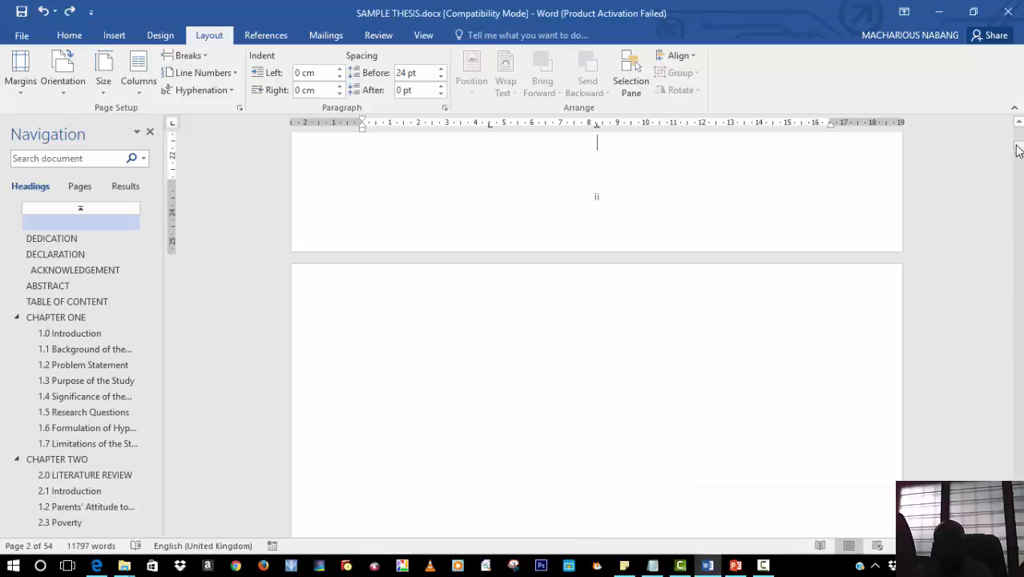
{"action": "left_click_drag", "start_coordinate": [1017, 151], "coordinate": [1018, 155]}
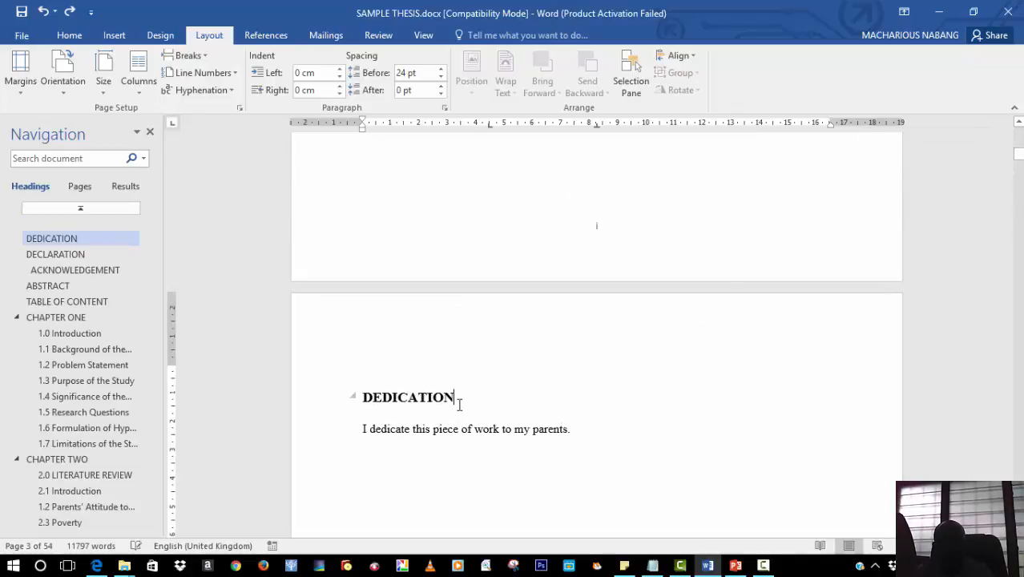
{"action": "left_click_drag", "start_coordinate": [449, 400], "coordinate": [355, 398]}
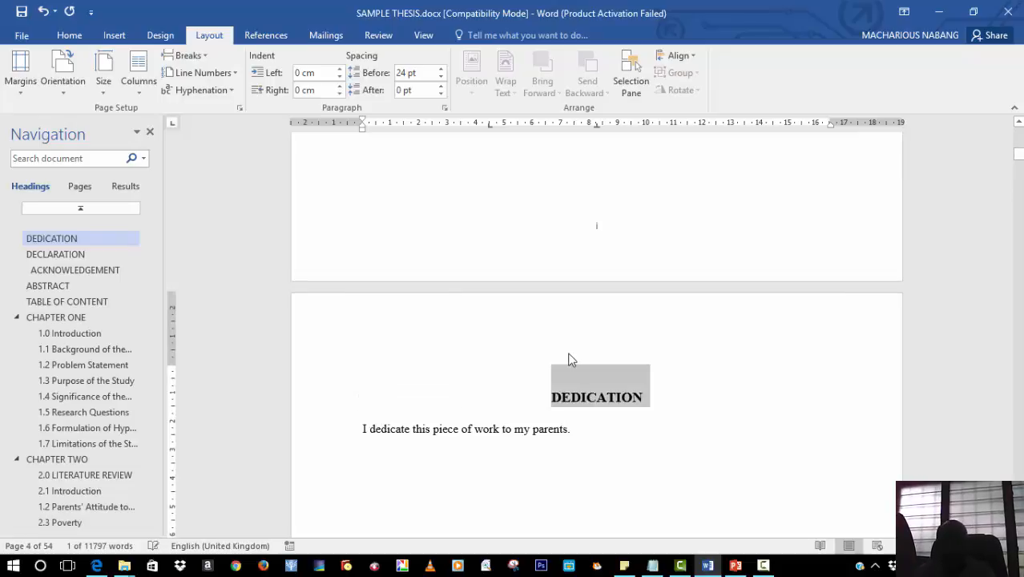
Scroll up to inspect the pages between the title page and the DEDICATION page
{"action": "left_click", "coordinate": [1018, 123]}
{"action": "left_click", "coordinate": [1018, 126]}
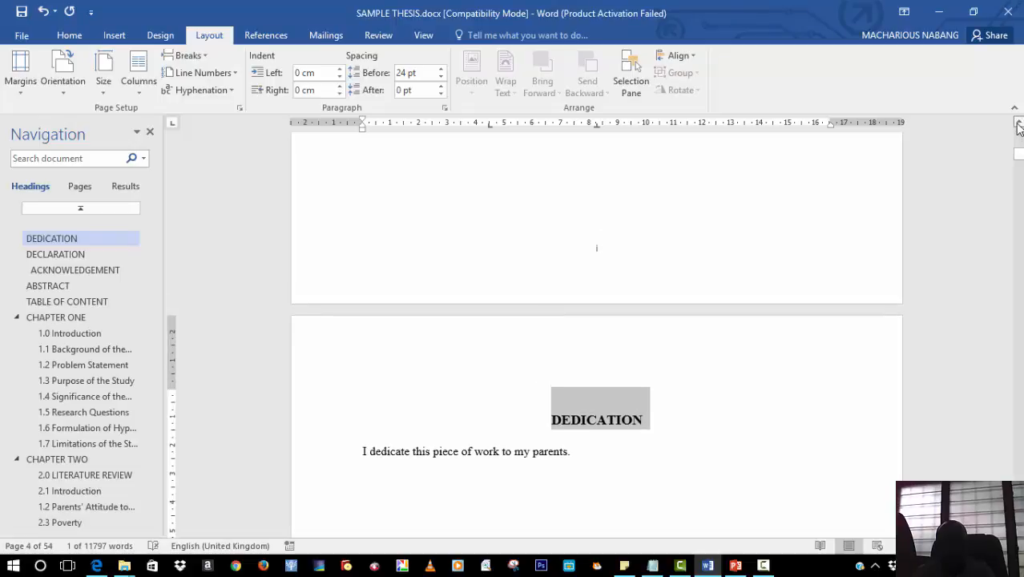
{"action": "left_click", "coordinate": [1019, 127]}
{"action": "left_click", "coordinate": [1019, 126]}
{"action": "left_click", "coordinate": [1018, 126]}
{"action": "left_click", "coordinate": [1019, 127]}
{"action": "left_click", "coordinate": [1019, 126]}
{"action": "scroll", "coordinate": [657, 264], "scroll_direction": "up", "scroll_amount": 3}
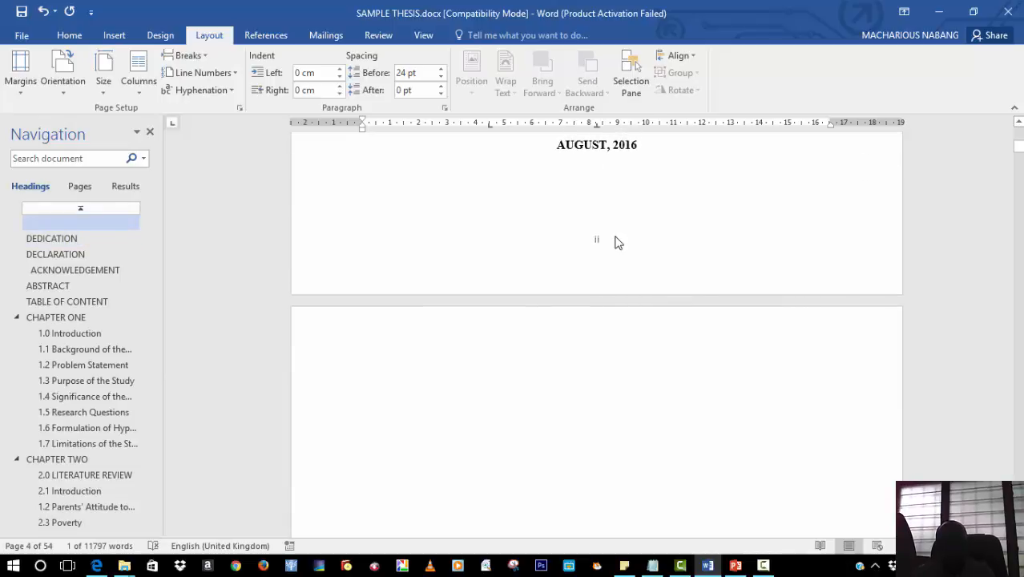
{"action": "left_click", "coordinate": [630, 194]}
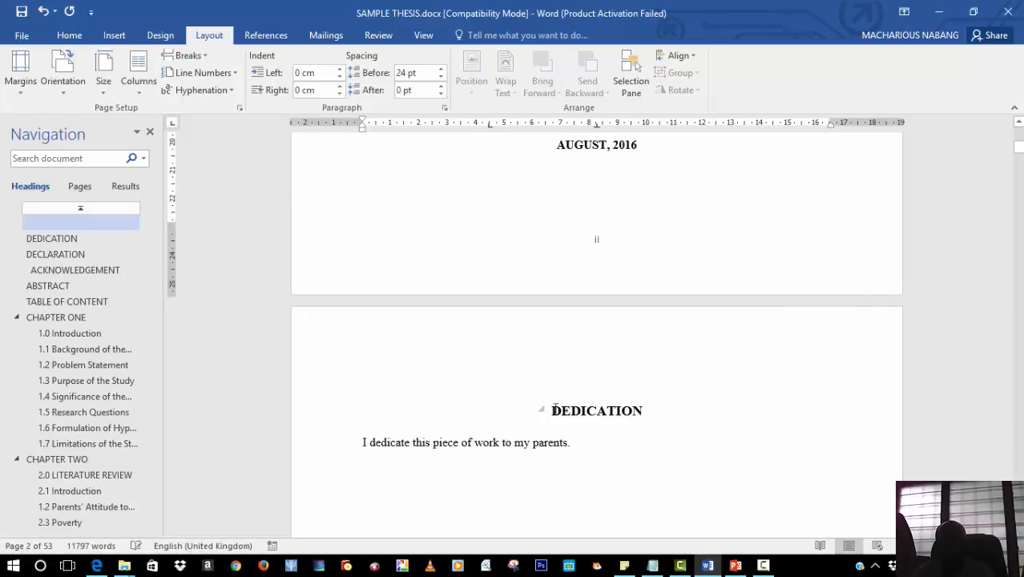
Return to the table of contents and update its page numbers only
{"action": "left_click_drag", "start_coordinate": [1017, 146], "coordinate": [1018, 156]}
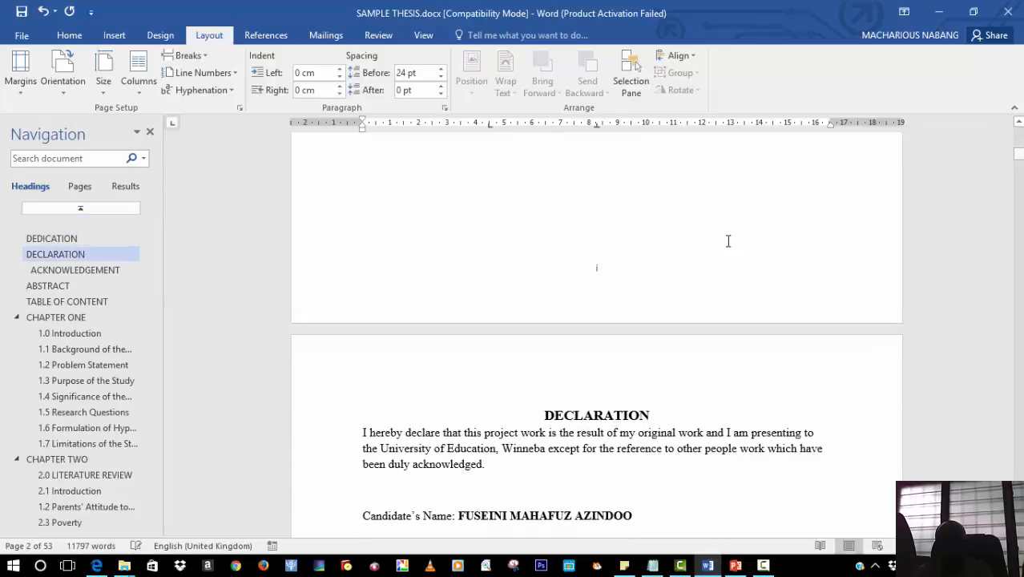
{"action": "left_click", "coordinate": [67, 303]}
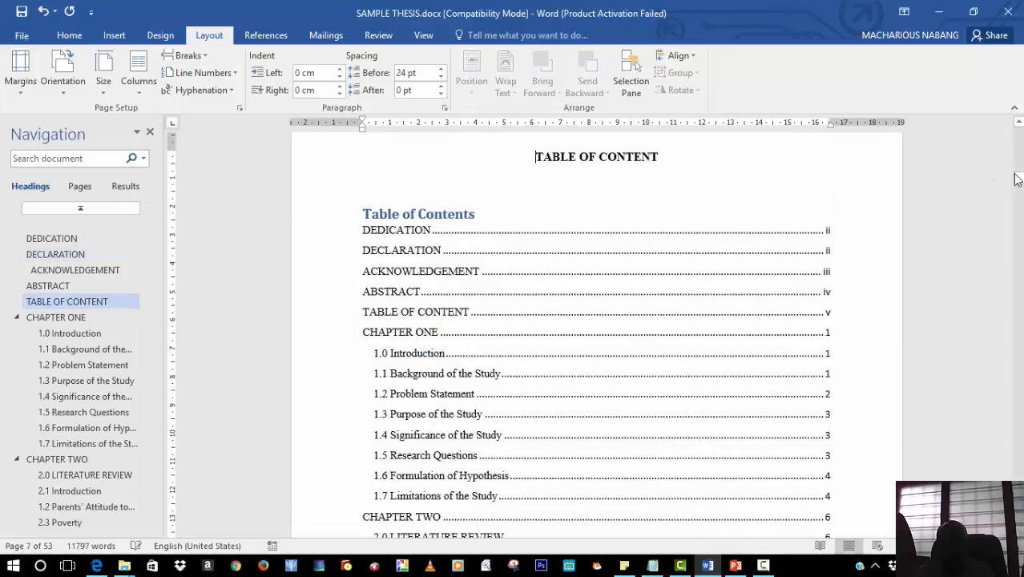
{"action": "left_click_drag", "start_coordinate": [1018, 179], "coordinate": [1018, 193]}
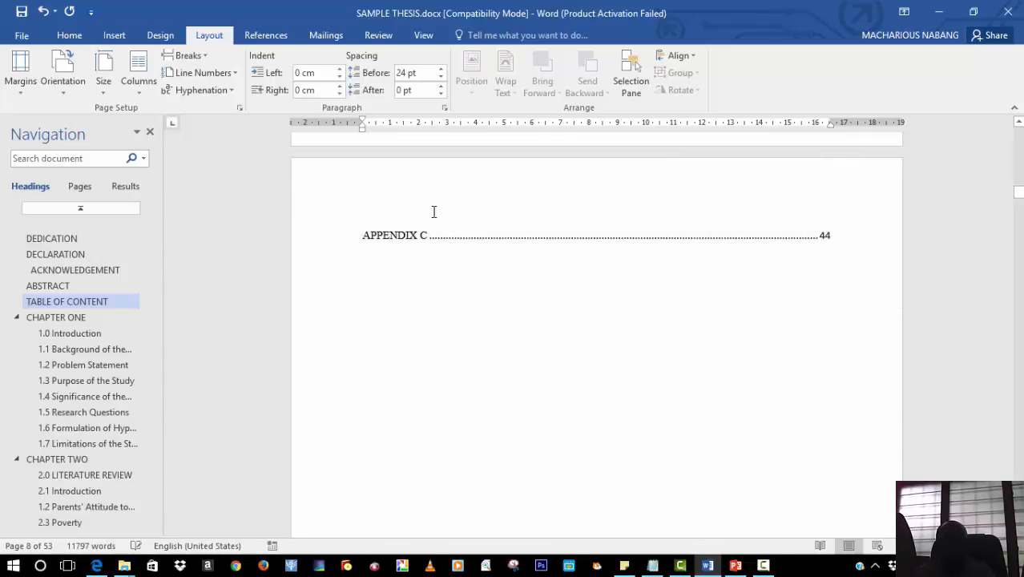
{"action": "left_click_drag", "start_coordinate": [1019, 199], "coordinate": [1019, 176]}
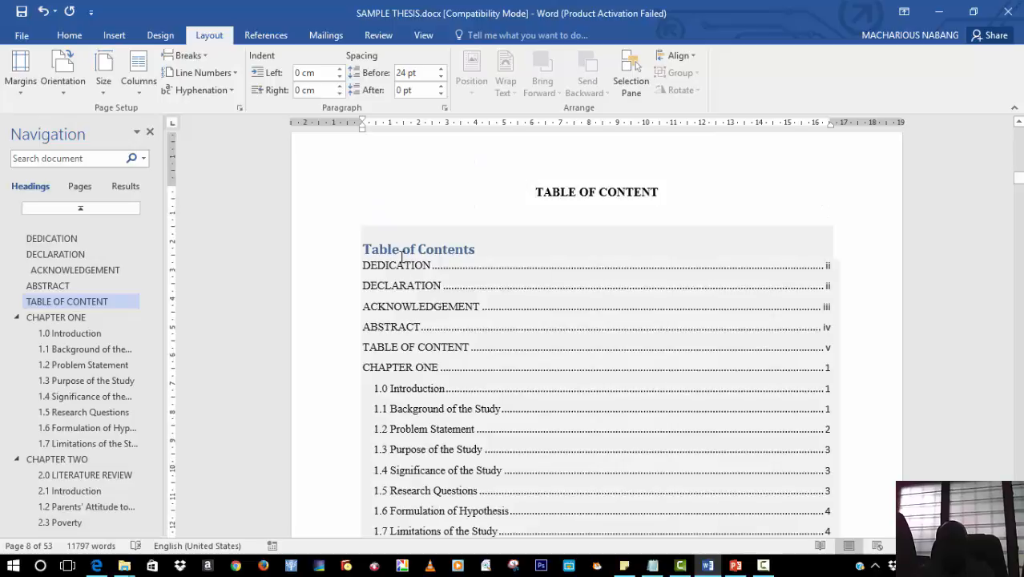
{"action": "left_click_drag", "start_coordinate": [1018, 181], "coordinate": [1018, 191]}
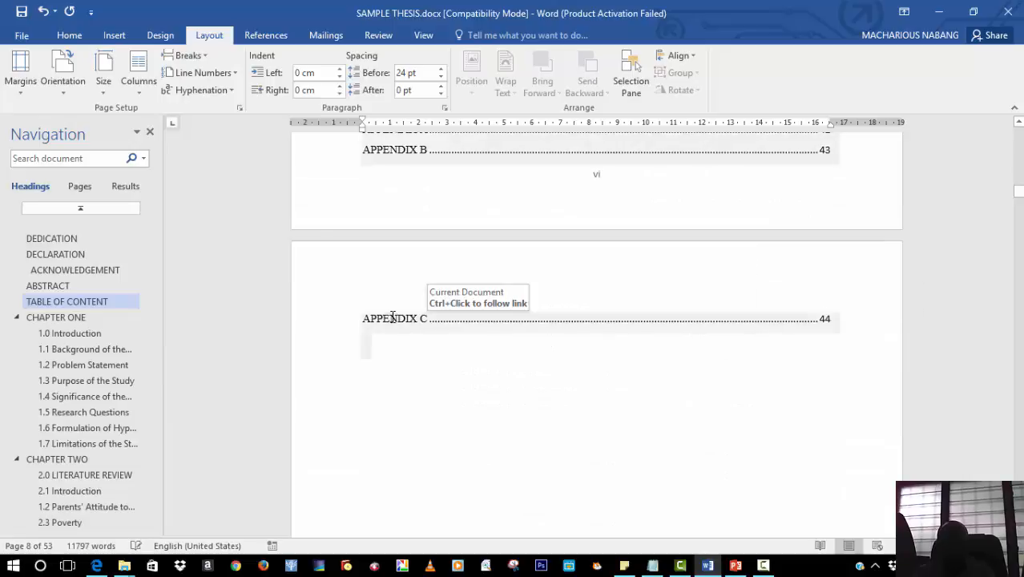
{"action": "left_click", "coordinate": [765, 566]}
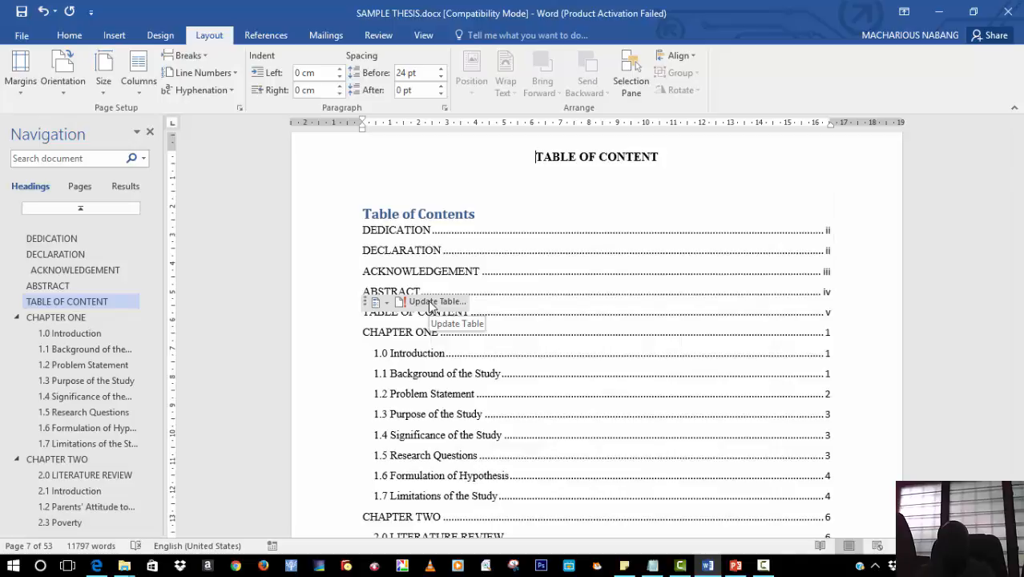
{"action": "left_click", "coordinate": [431, 306]}
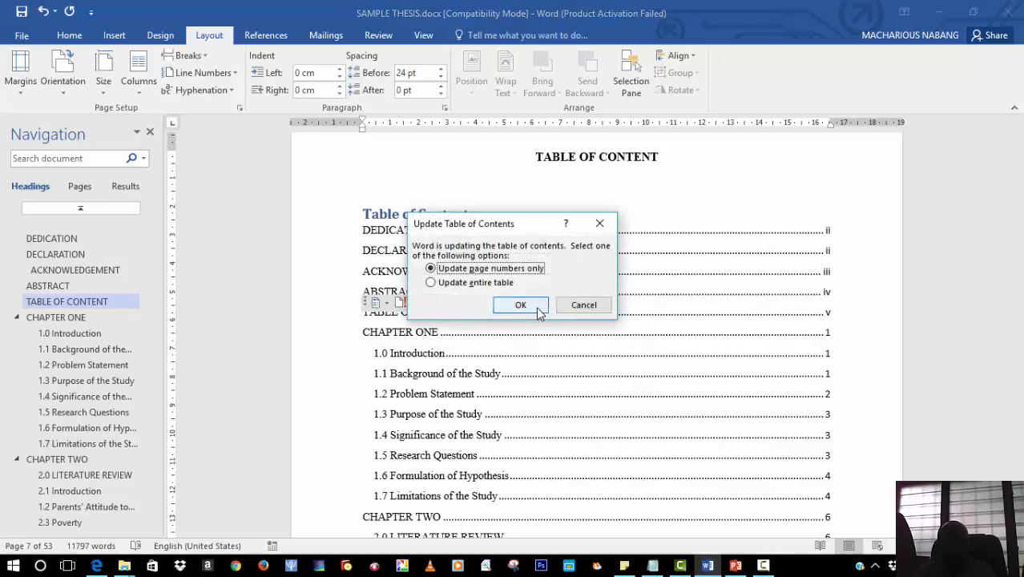
{"action": "left_click", "coordinate": [537, 307]}
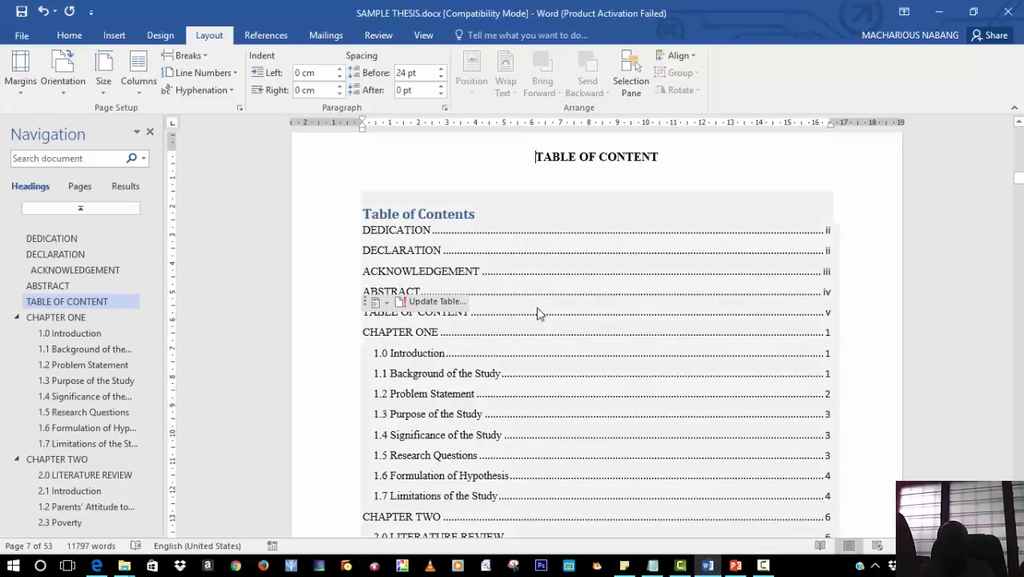
Update the entire table of contents
{"action": "left_click", "coordinate": [421, 303]}
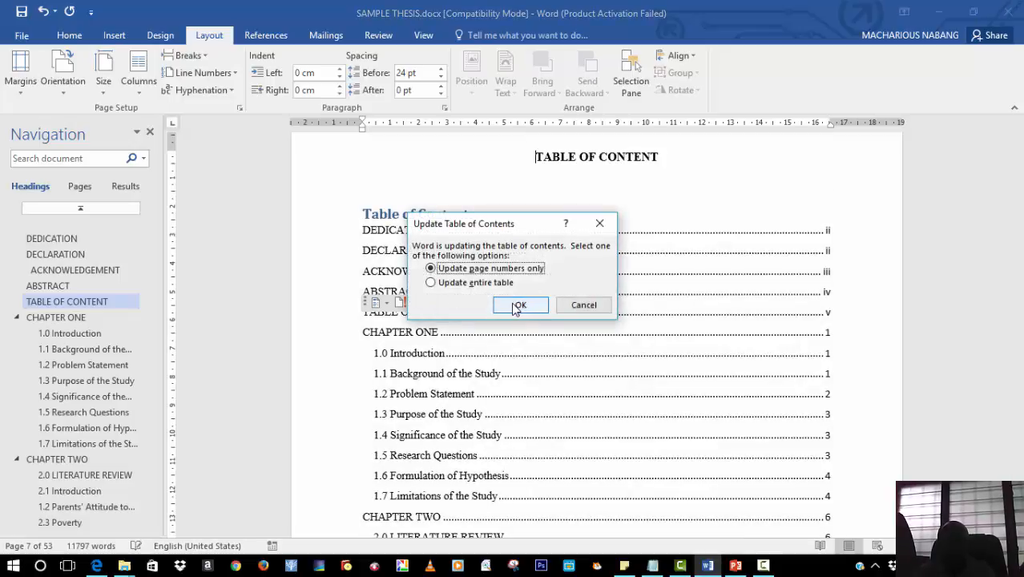
{"action": "left_click", "coordinate": [430, 282]}
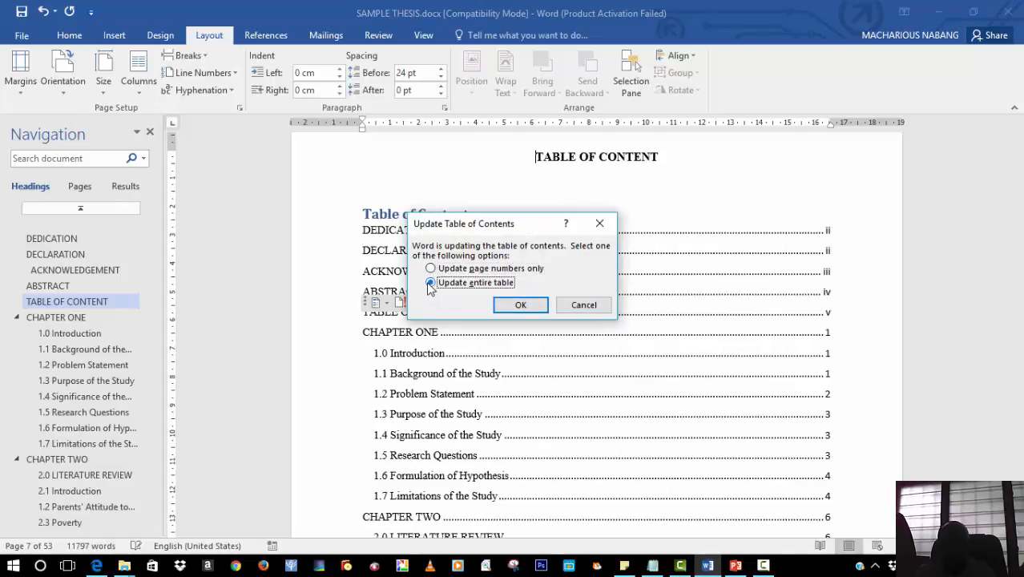
{"action": "left_click", "coordinate": [536, 308]}
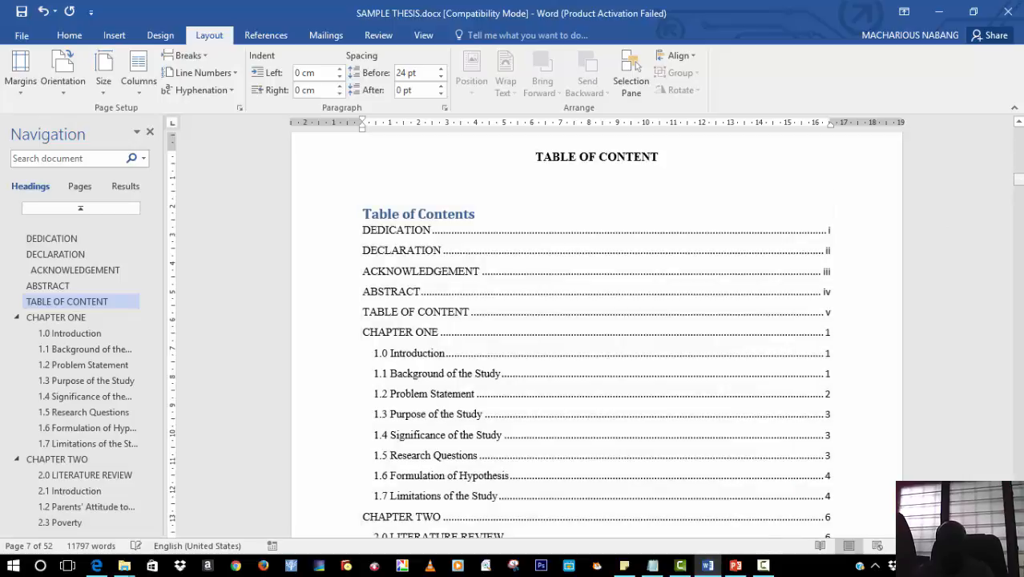
{"action": "left_click_drag", "start_coordinate": [1018, 178], "coordinate": [1018, 180]}
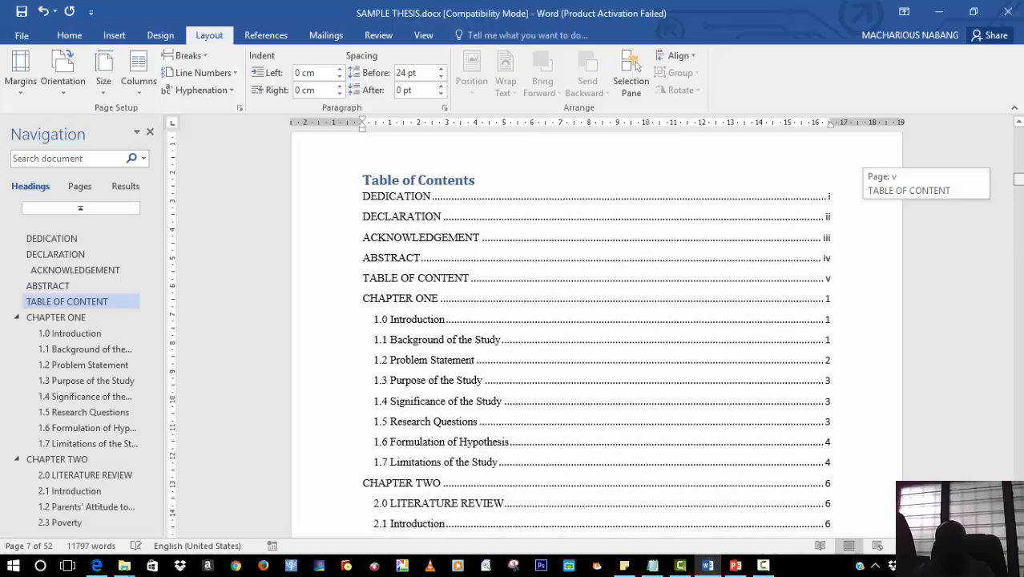
{"action": "left_click_drag", "start_coordinate": [1017, 179], "coordinate": [1018, 200]}
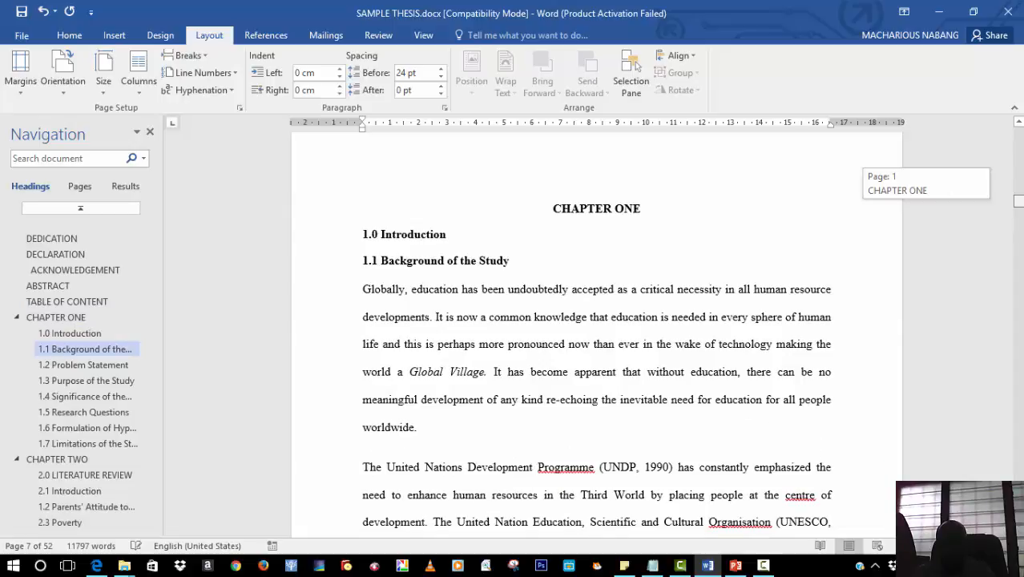
{"action": "left_click_drag", "start_coordinate": [1018, 200], "coordinate": [1018, 197]}
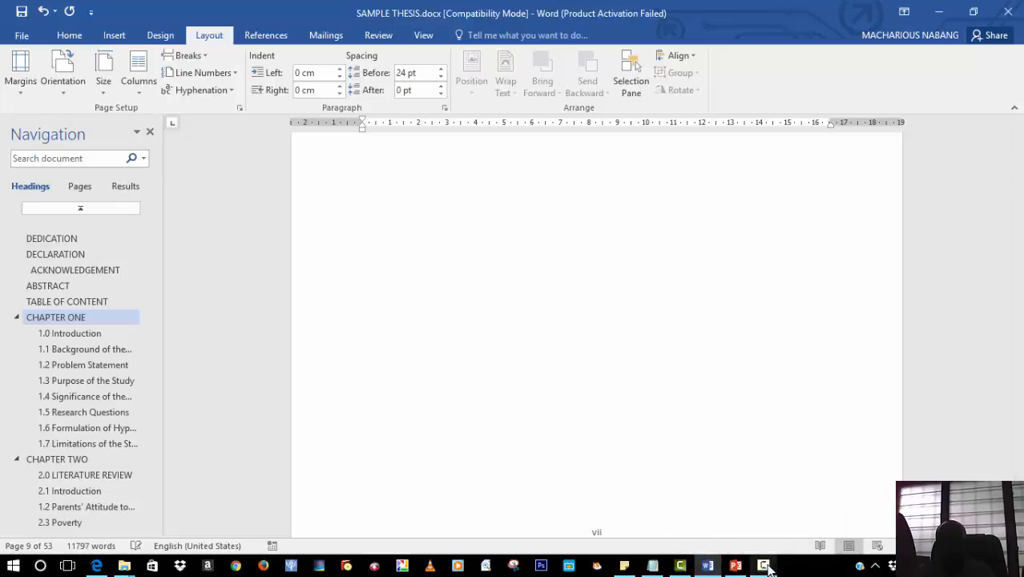
{"action": "mouse_move", "coordinate": [768, 563]}
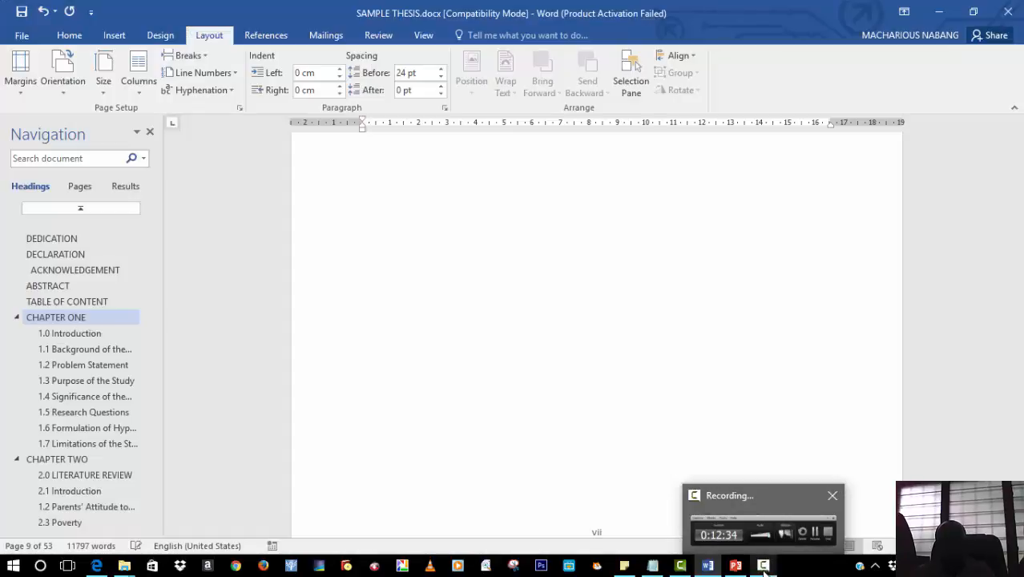
{"action": "left_click", "coordinate": [763, 566]}
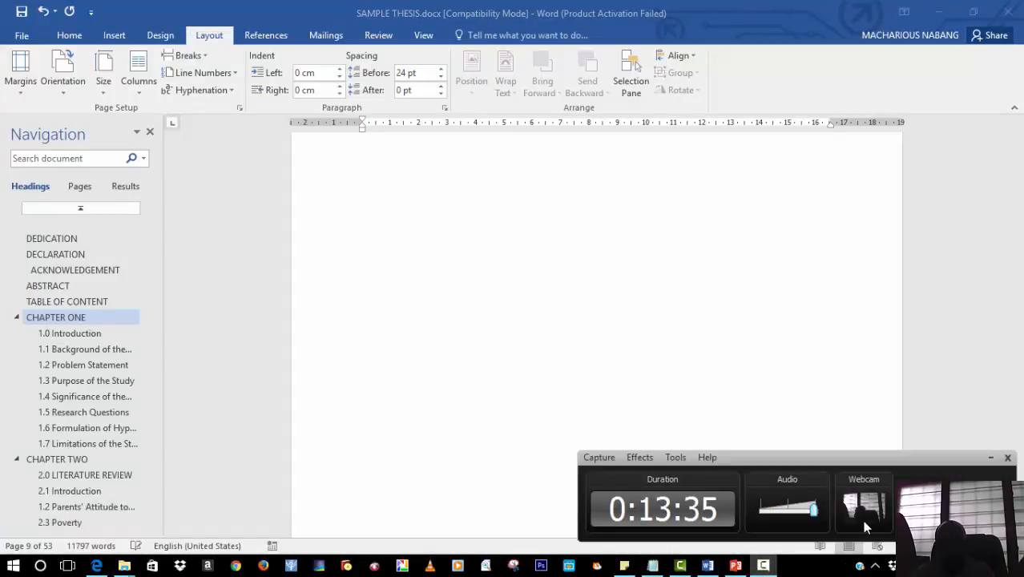